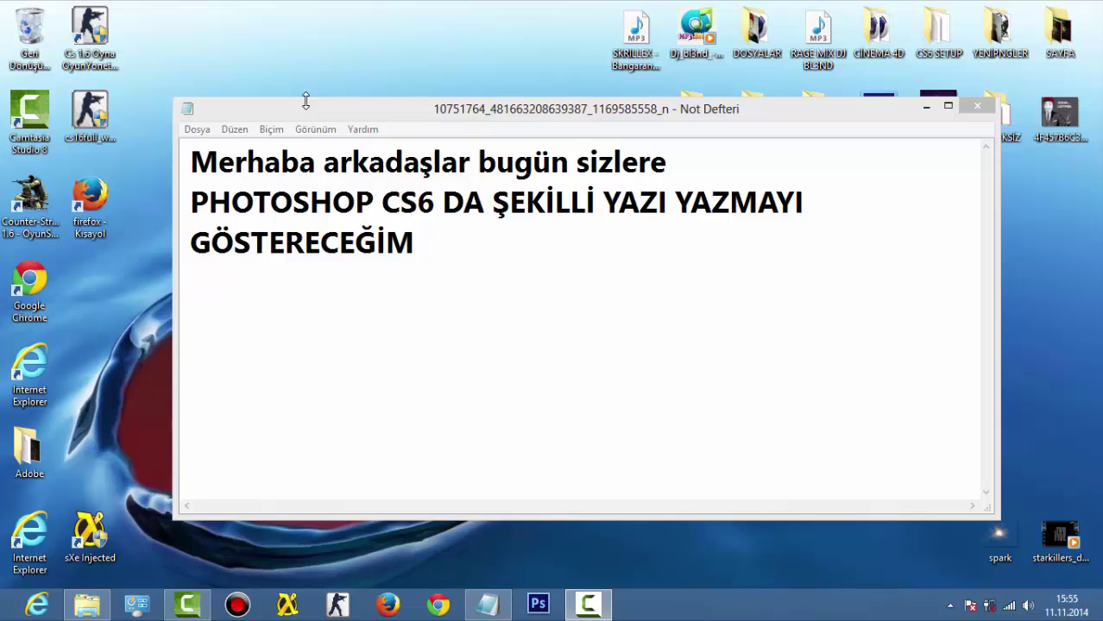
Step: Write the draft note 'İLK OLARAK PROGRAMIMIZA / GİRELİM' in Notepad
left_click_drag(415, 243, 182, 174)
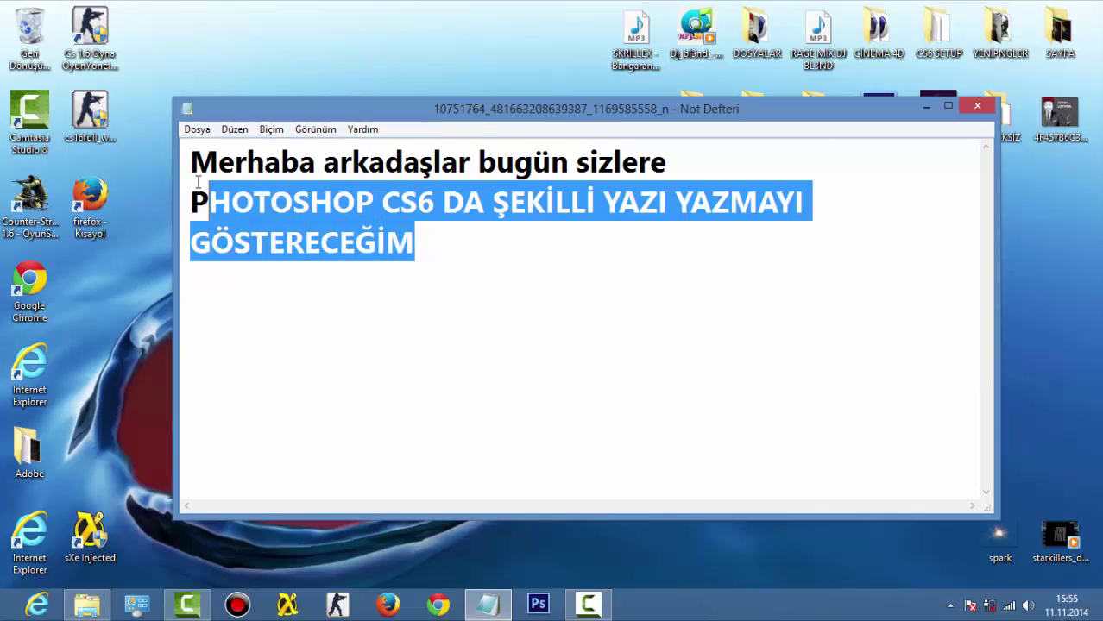
left_click(236, 166)
type(":)")
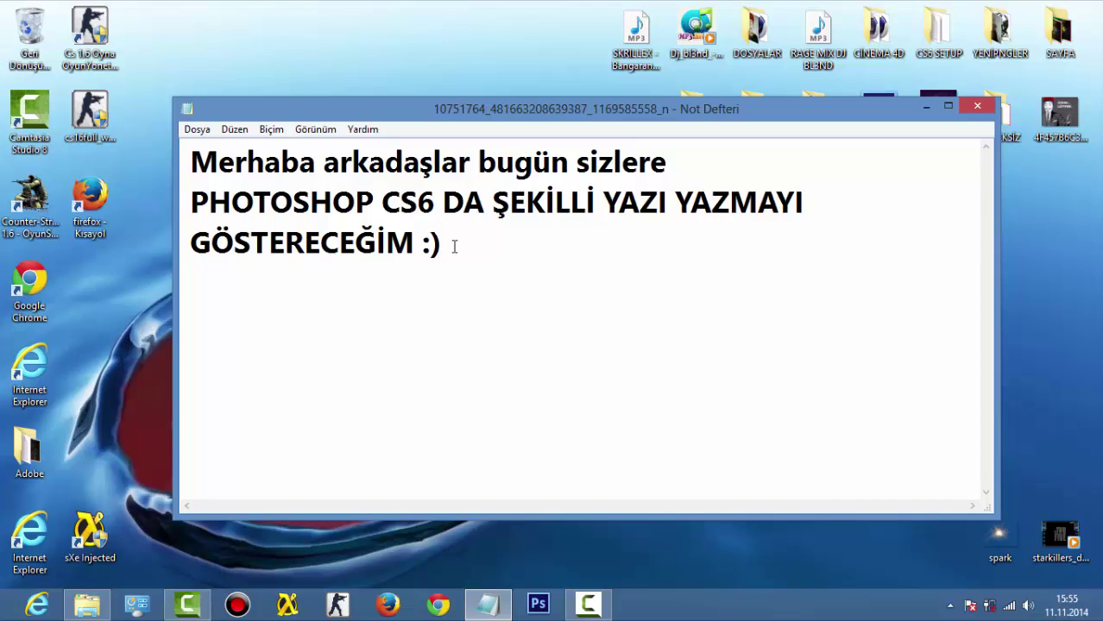
type("İLK OLARAK PR")
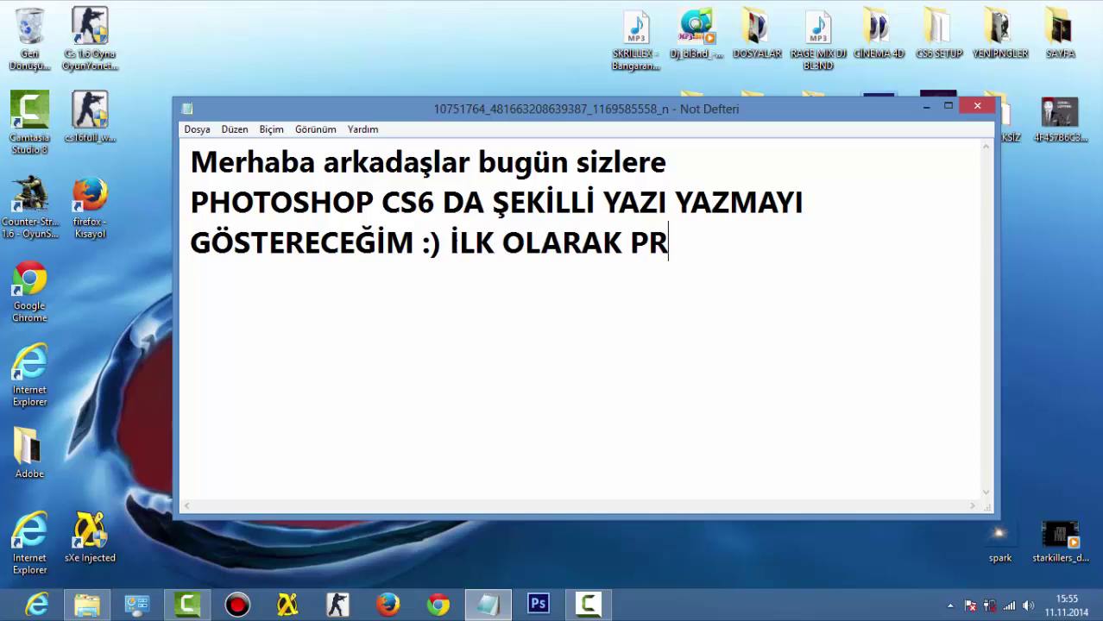
type("OGRAMIMIZA")
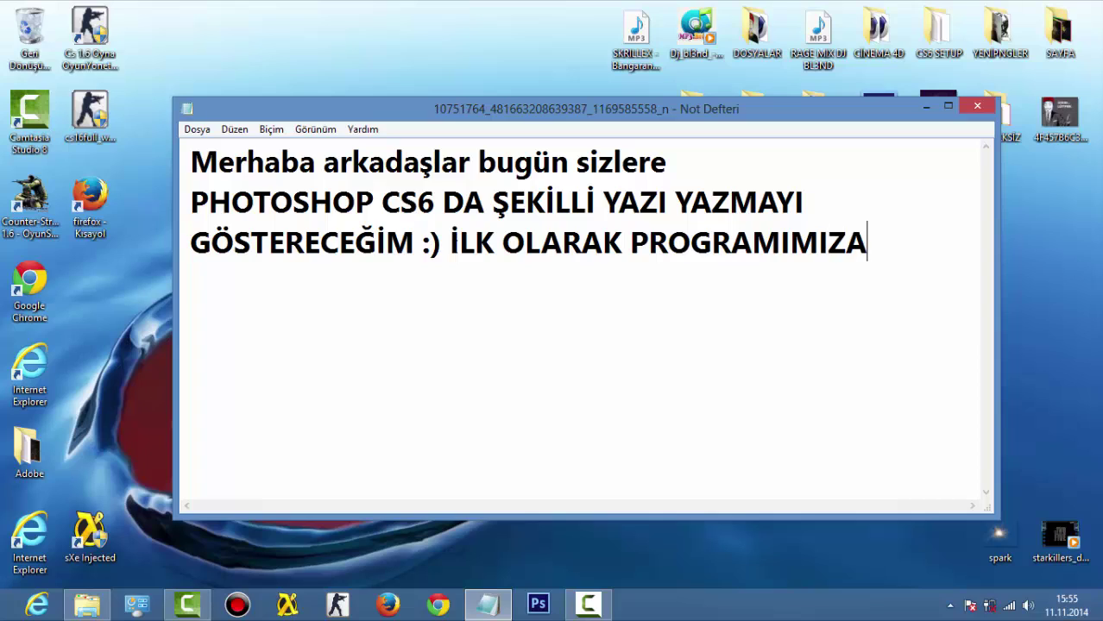
key("Return")
type("GİRELİM BE")
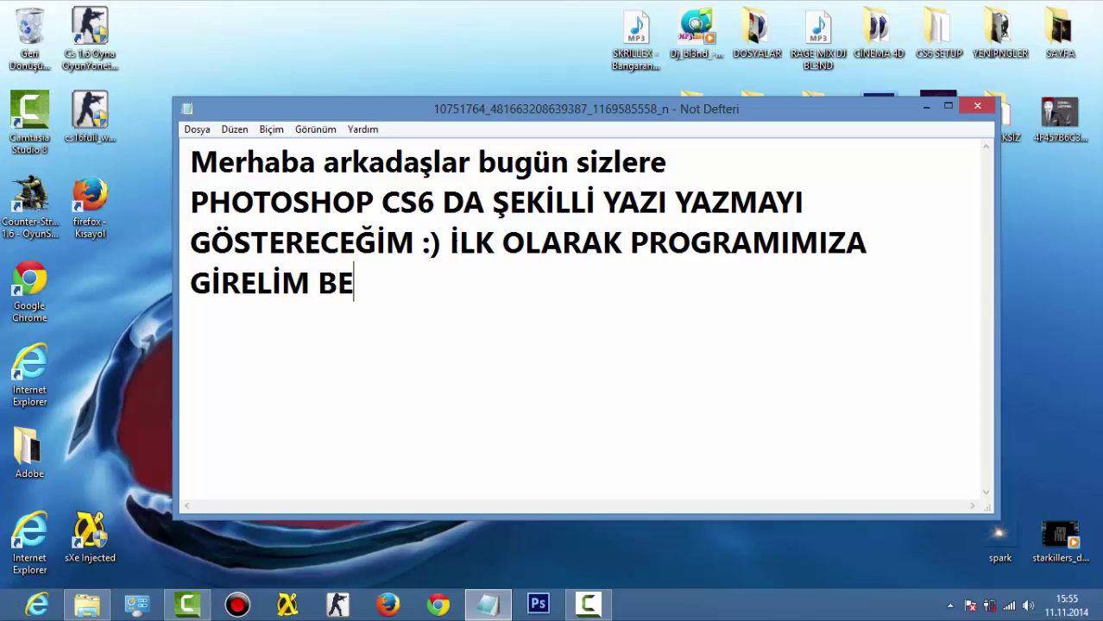
type("Nİ")
key("BackSpace")
key("BackSpace")
key("BackSpace")
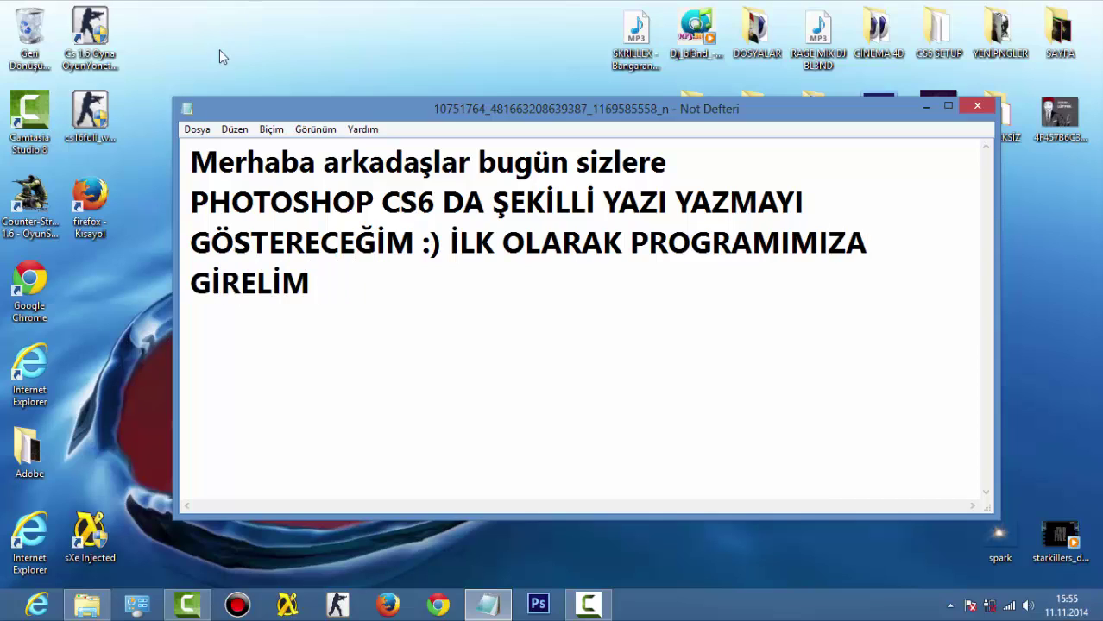
Step: Replace the whole note with 'BENİ İYİ İZLEYİN YAPARKEN YAZI YAZMIYCAM'
key("ctrl+a")
key("BackSpace")
type("BENİ")
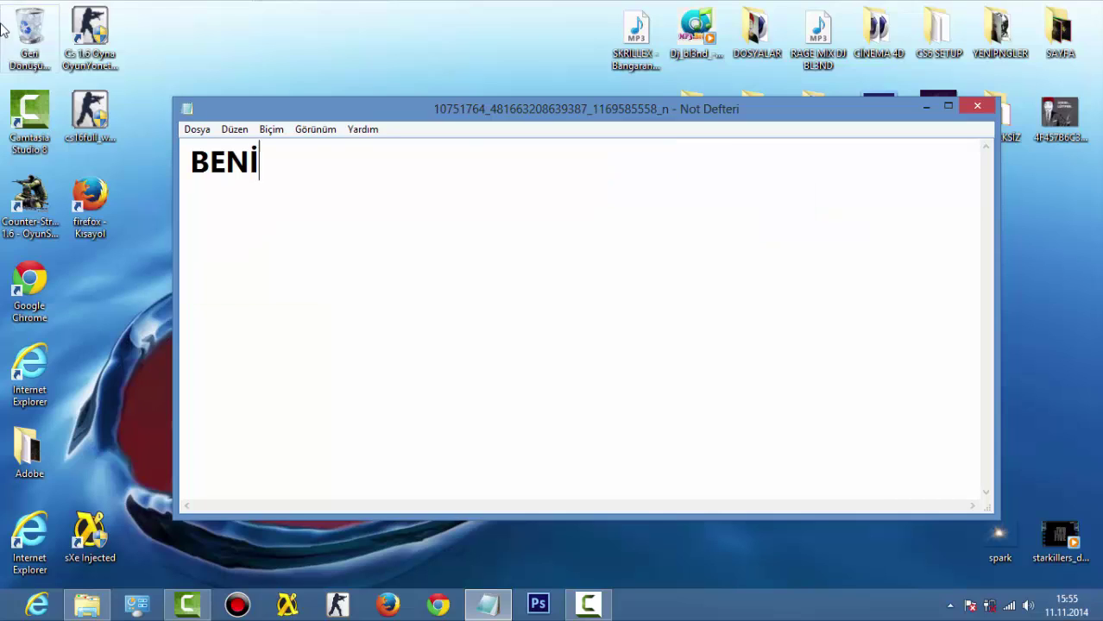
type(" İYİ İZLEYİN YA")
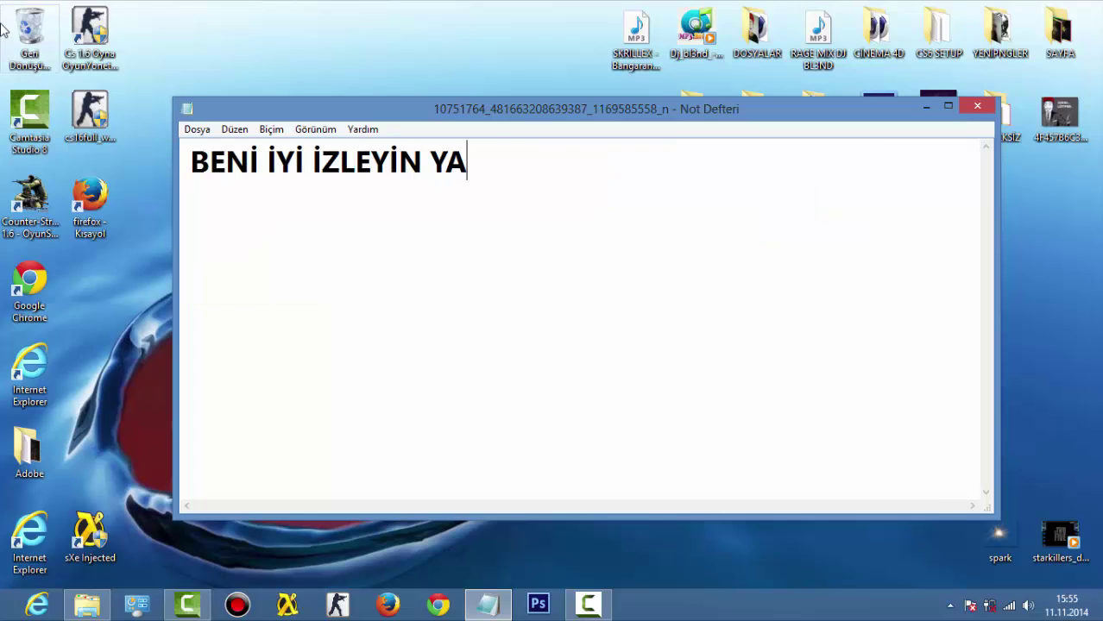
type("PARKEN YAZI YAZMI")
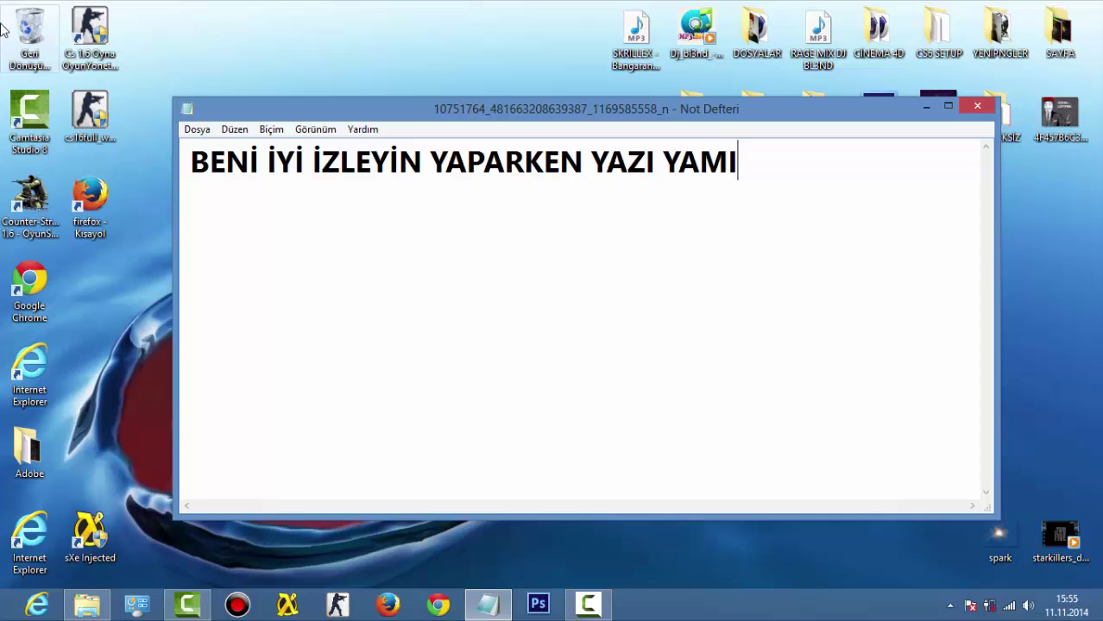
key("BackSpace")
key("BackSpace")
type("ZMIYCAM :)")
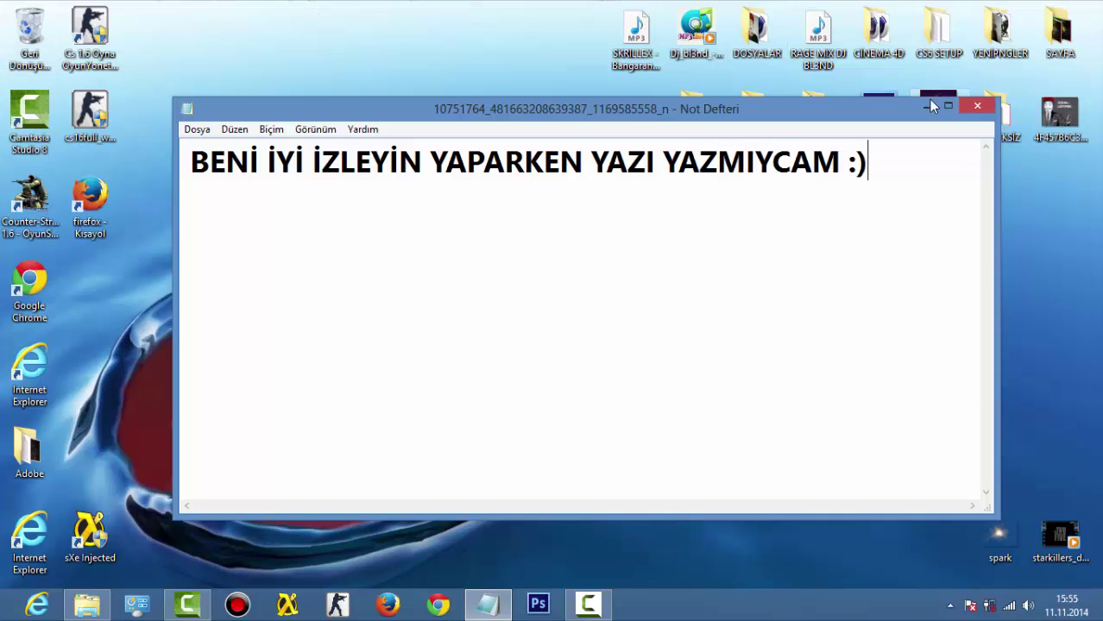
Step: Launch Photoshop CS6 and bring up new-document settings of 851×315 pixels
left_click(926, 105)
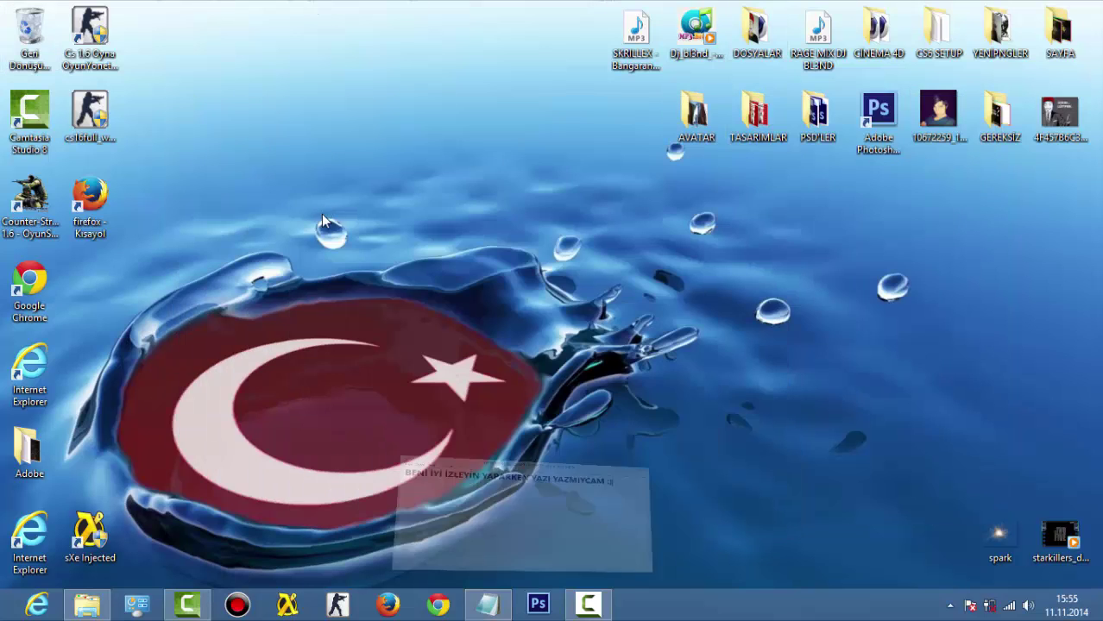
left_click(542, 606)
left_click(586, 606)
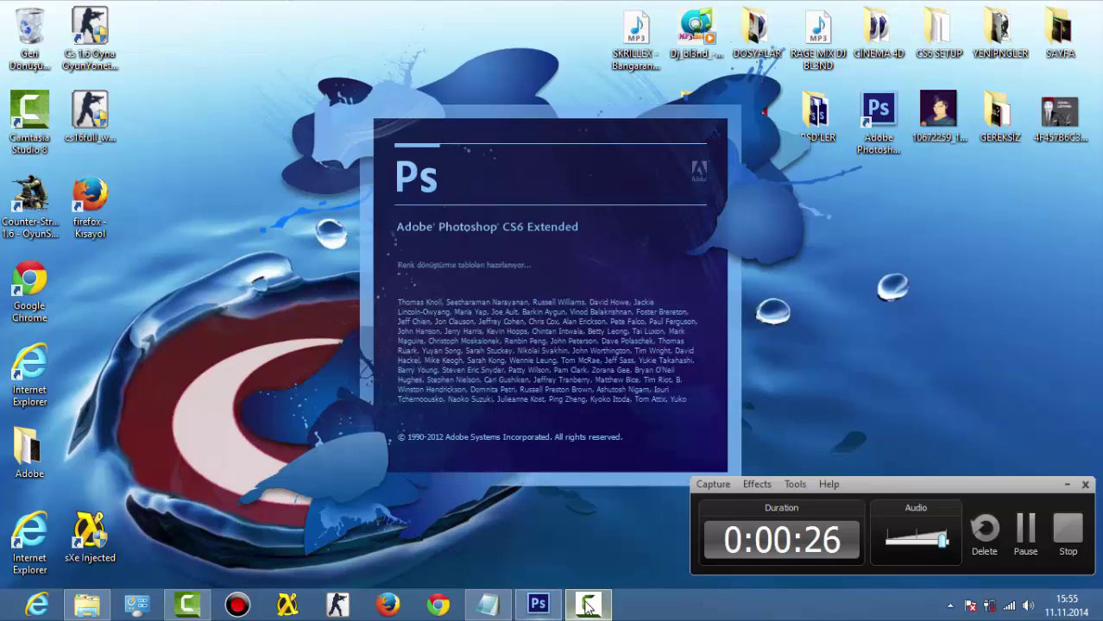
left_click(586, 606)
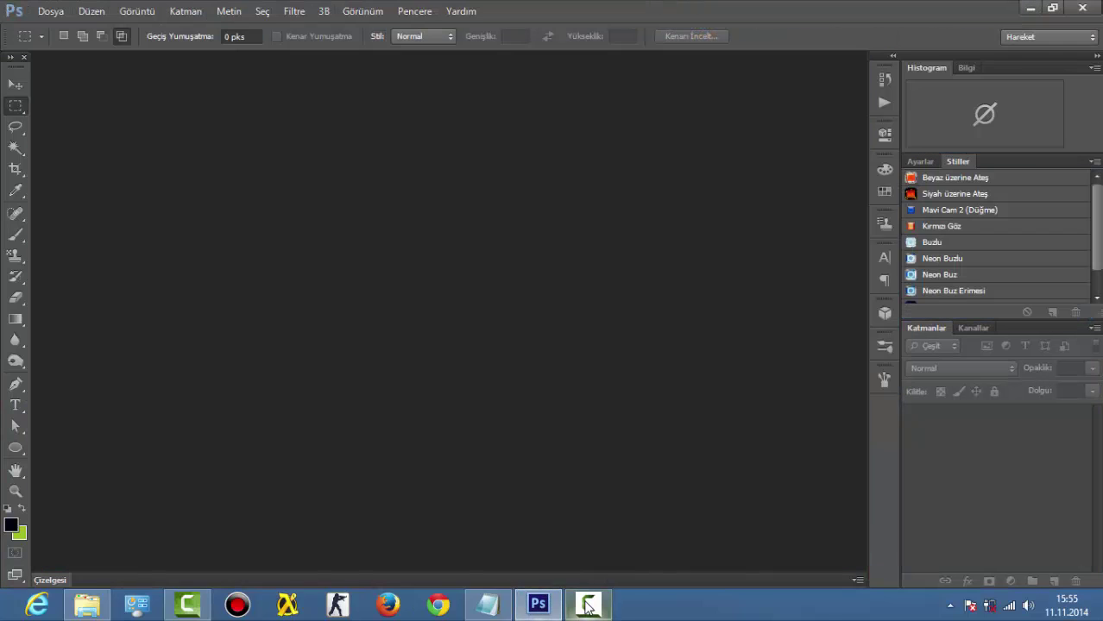
left_click(50, 12)
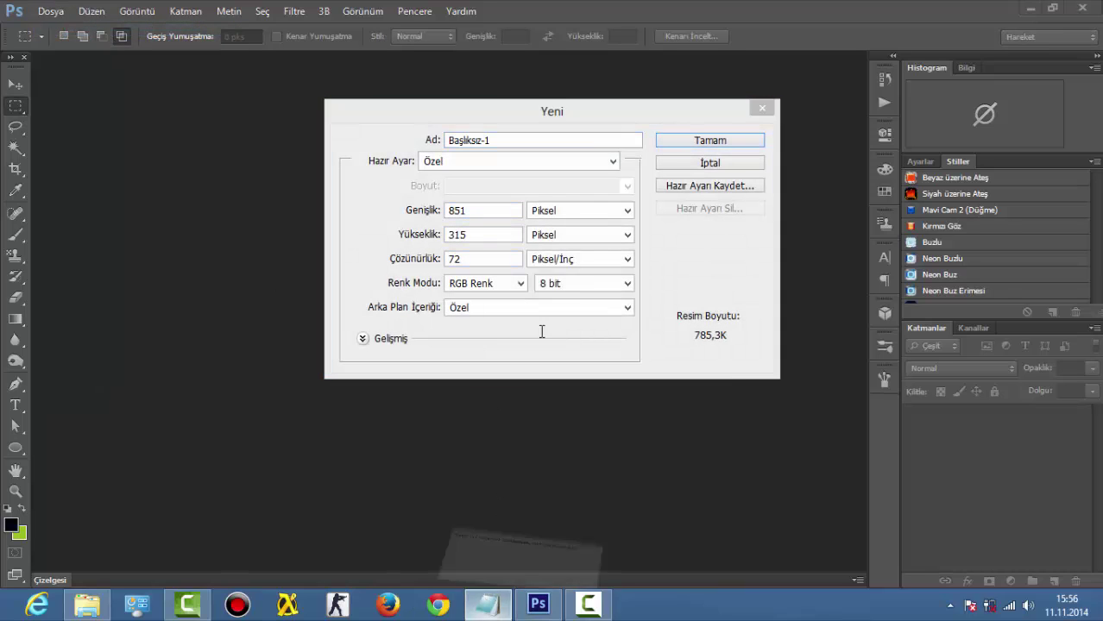
left_click(488, 604)
Step: Rewrite the note as 'EĞER FACEBOOK KAPAK FOTOĞRAFI YAPCAKSANIZ 851-315 YAPIN :)' and minimize Notepad
key("ctrl+a")
type("EV")
key("BackSpace")
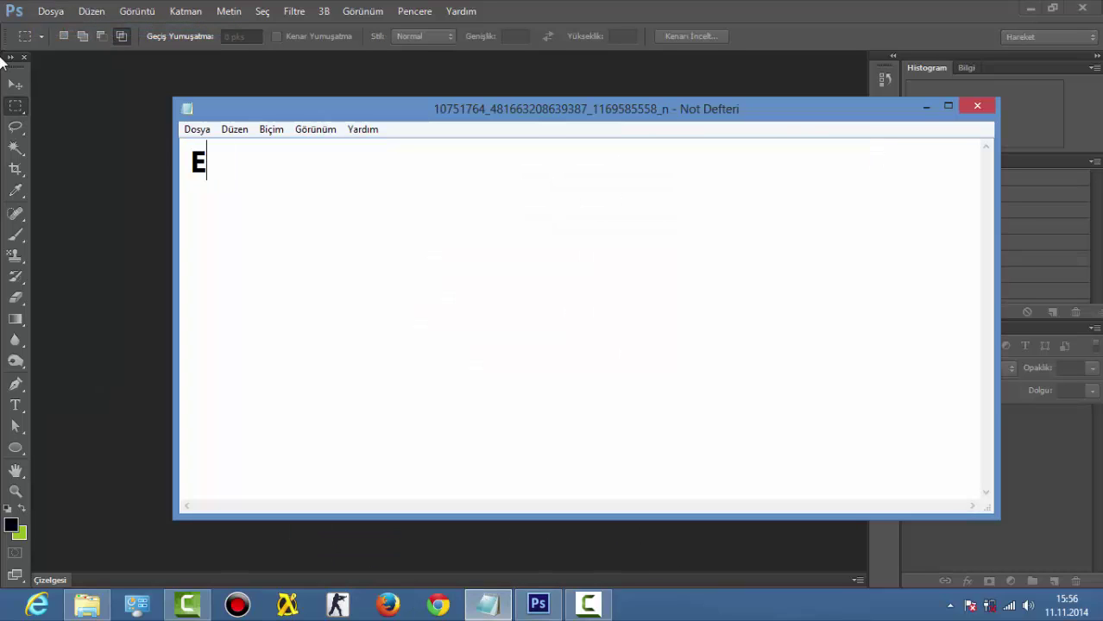
type("ĞER FACEB")
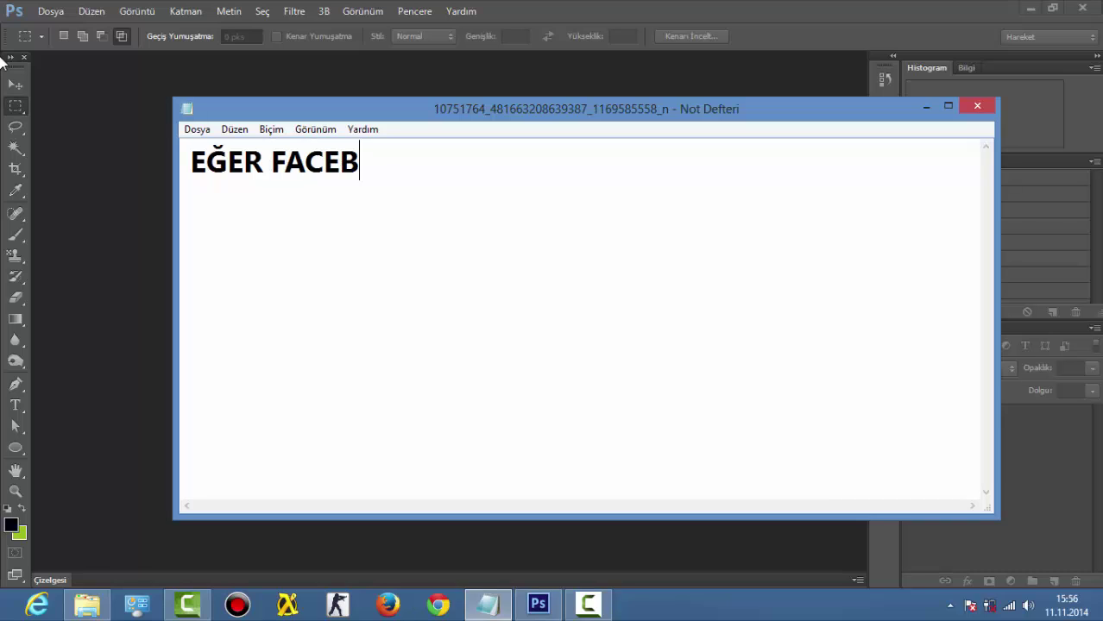
type("OOK KAPAK FOTO")
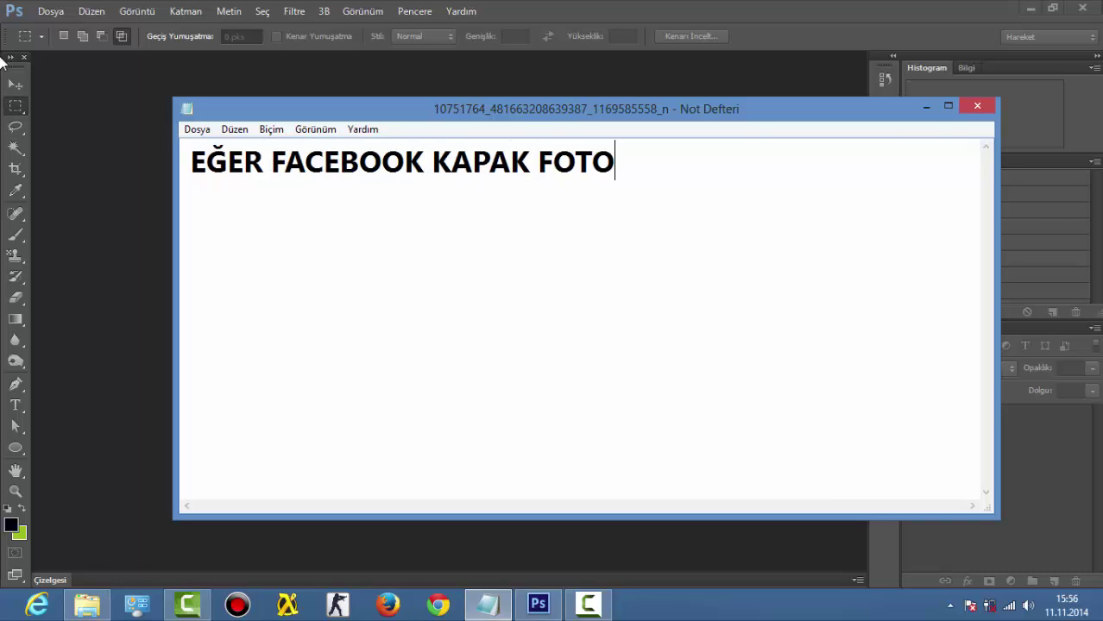
type("ĞRAFI YAPC")
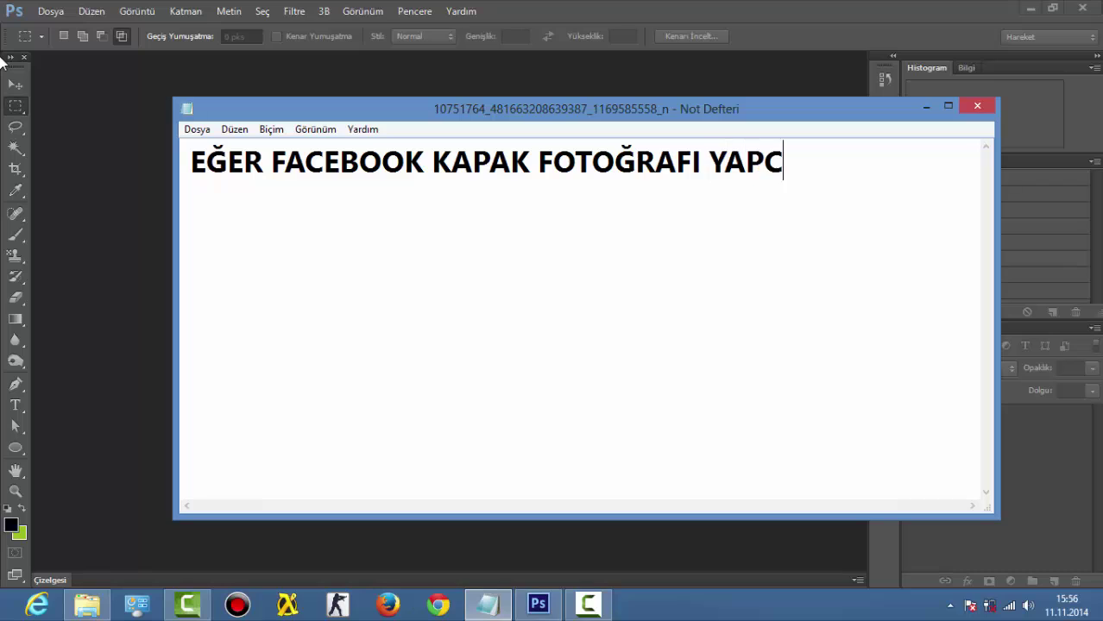
type("AKSANIZ 851-")
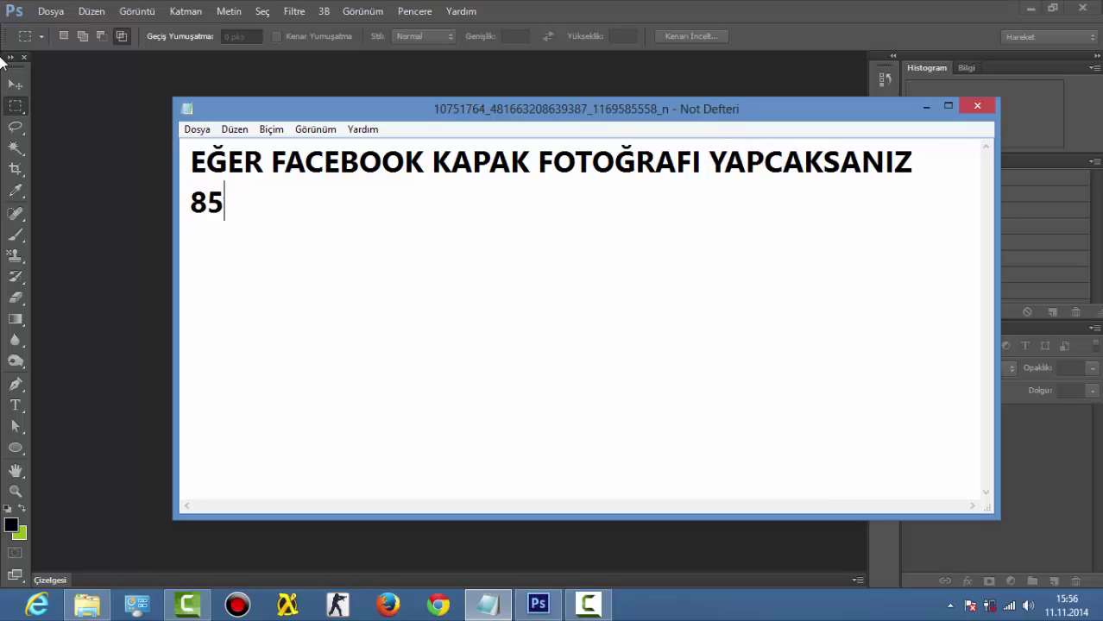
type("315 YA")
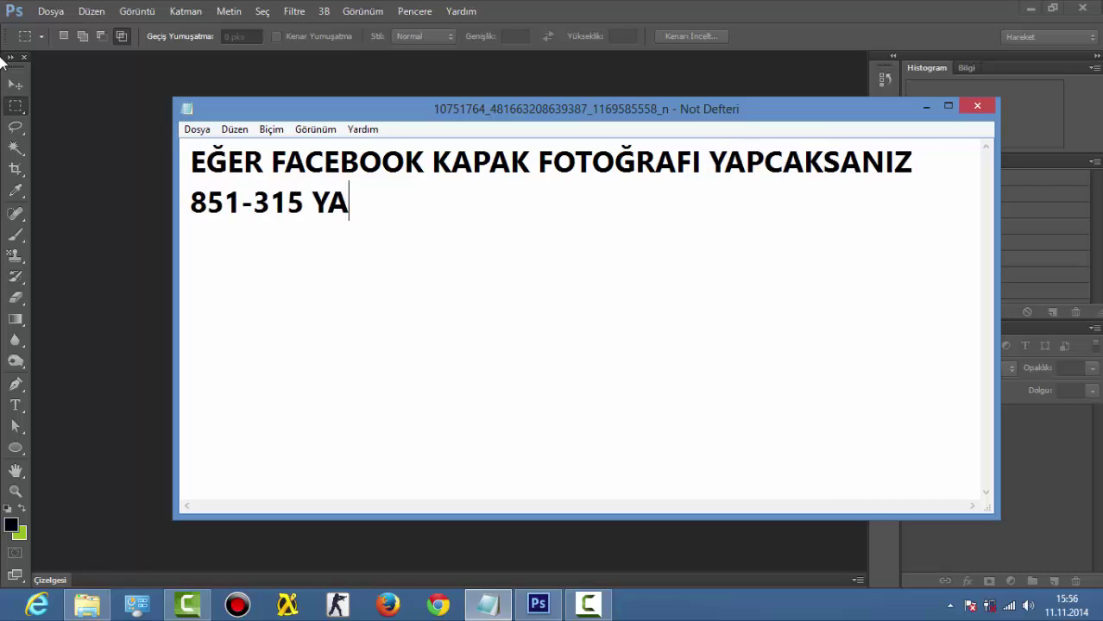
type("PIN :)")
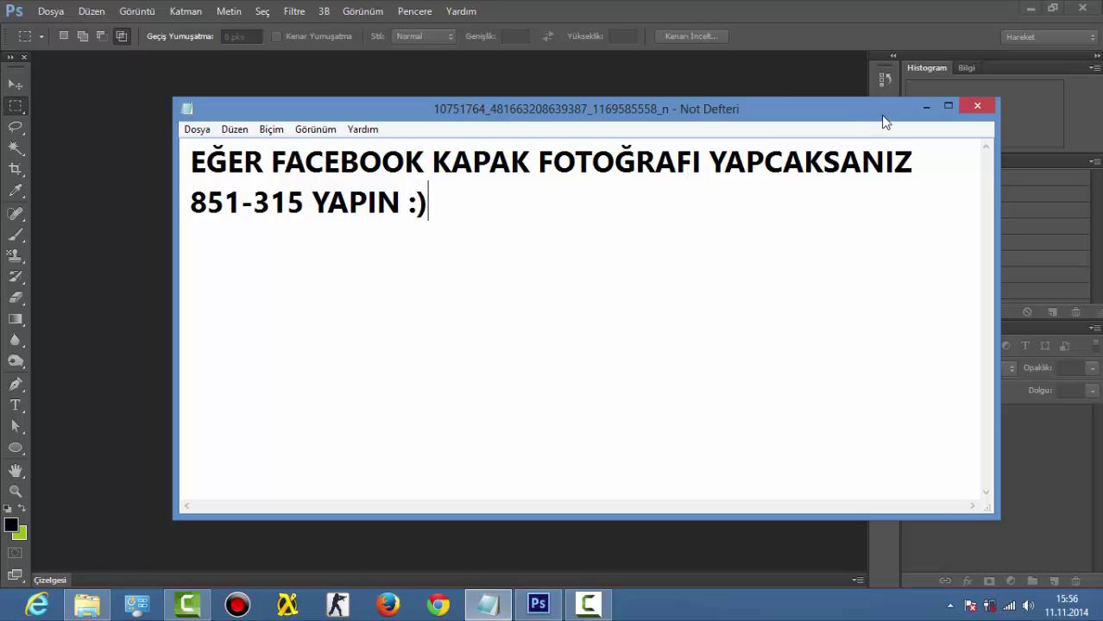
left_click(925, 106)
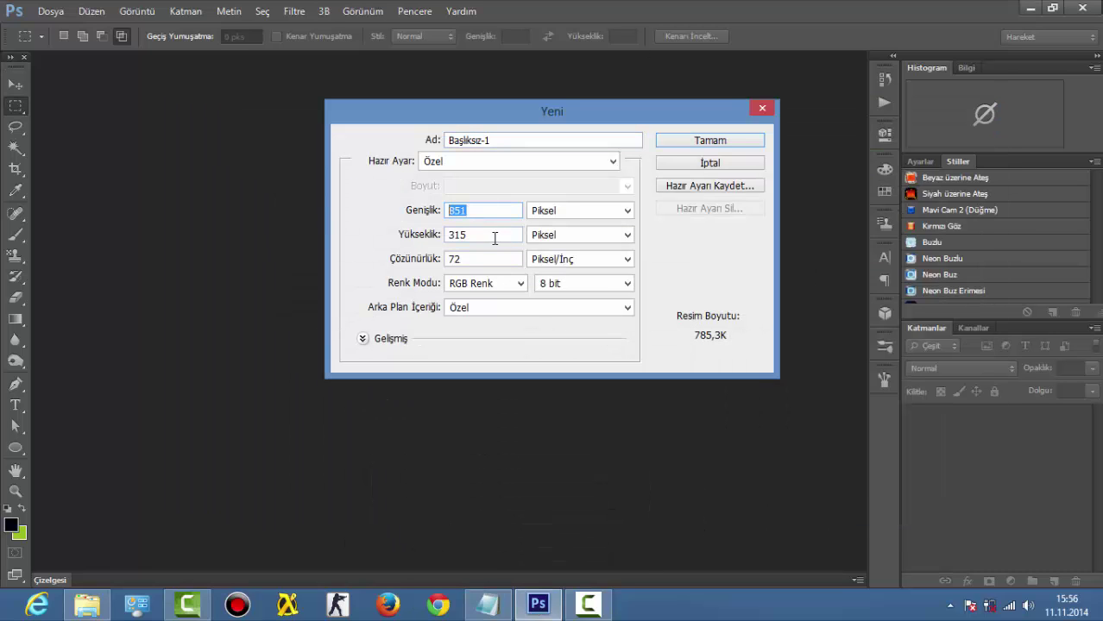
Step: Create the 851×315 document and fill its background black with the Paint Bucket
left_click(715, 142)
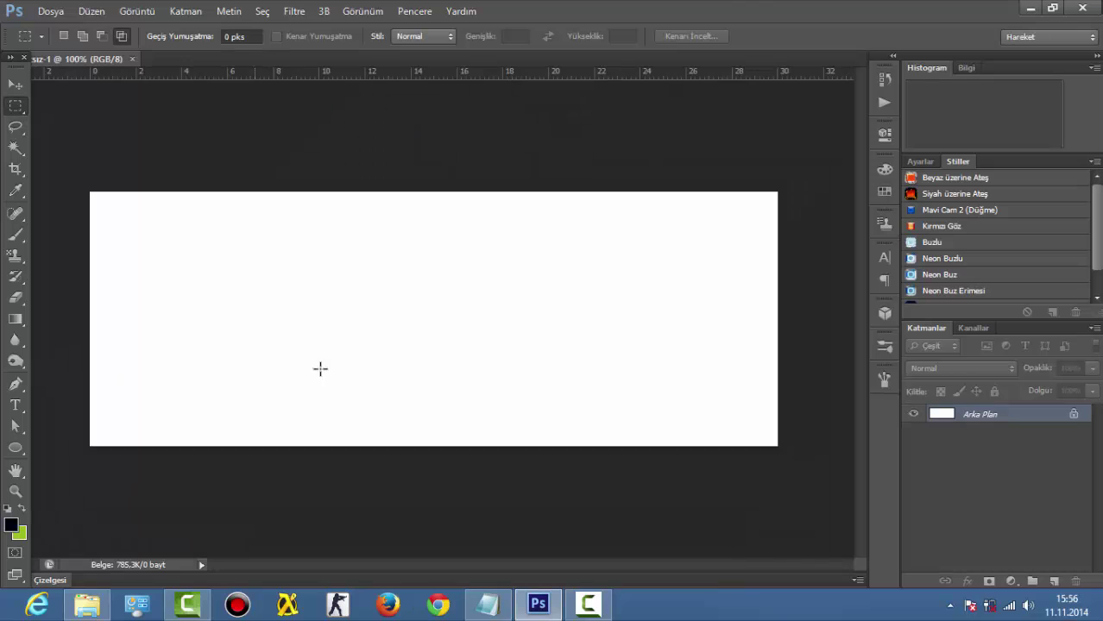
left_click(16, 319)
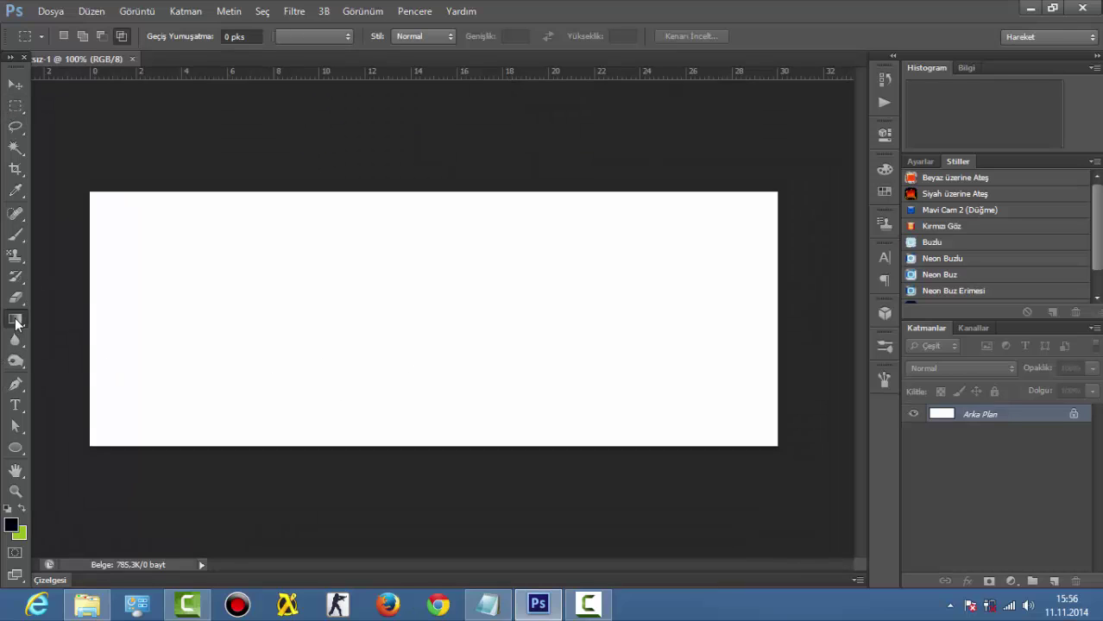
left_click(77, 331)
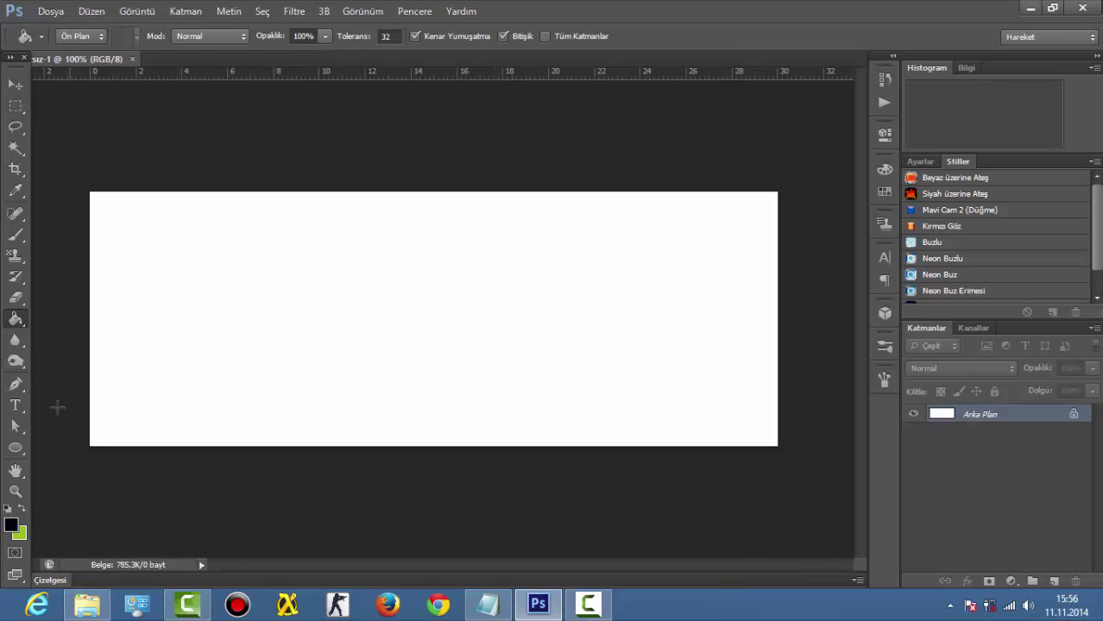
left_click(11, 524)
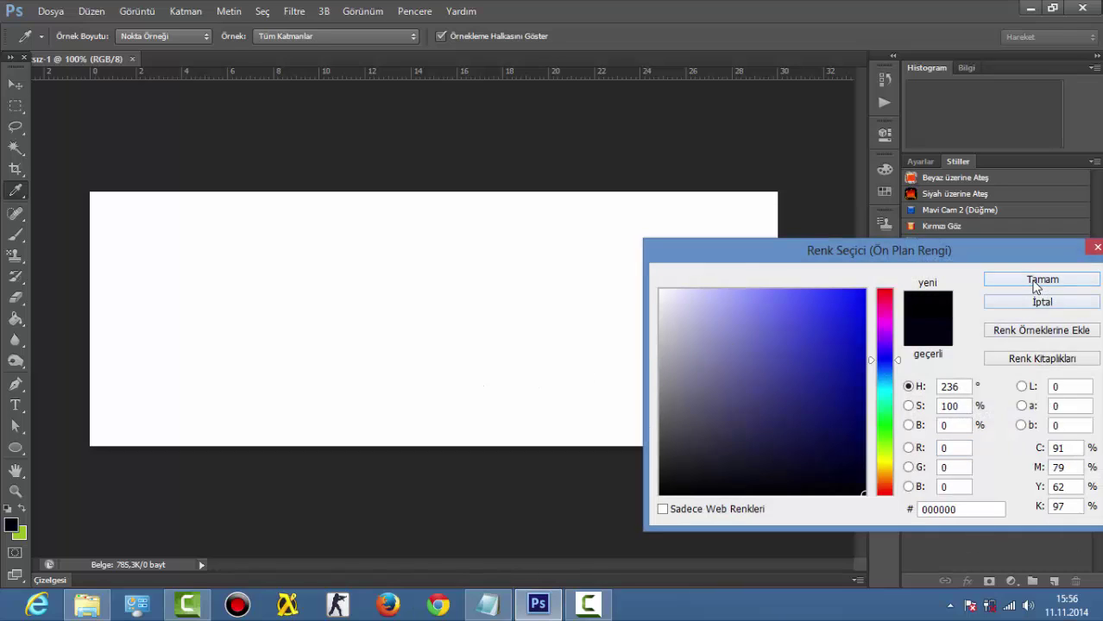
left_click(1042, 280)
left_click(210, 337)
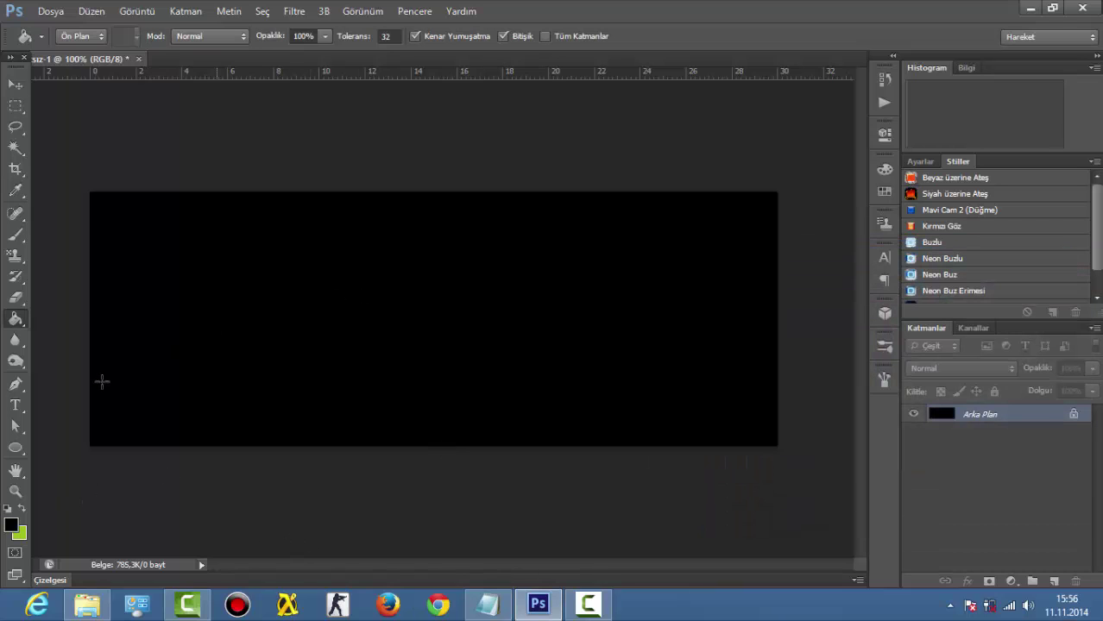
Step: Start a text layer in the Freshman font at 100 pt
left_click(16, 405)
left_click(179, 333)
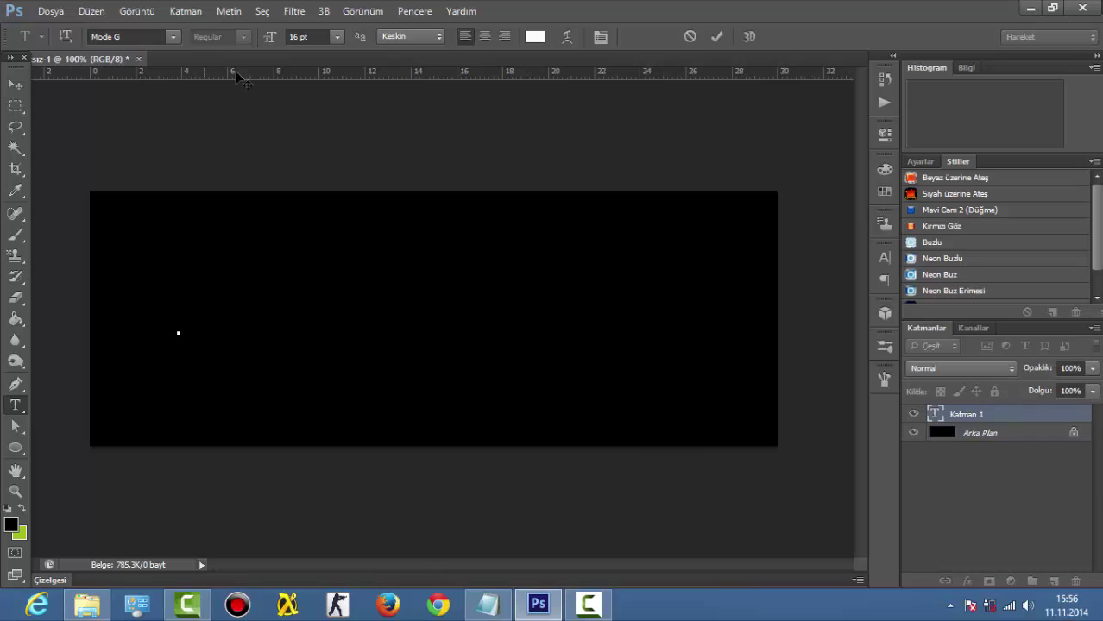
left_click(173, 37)
scroll(233, 121, "up", 7)
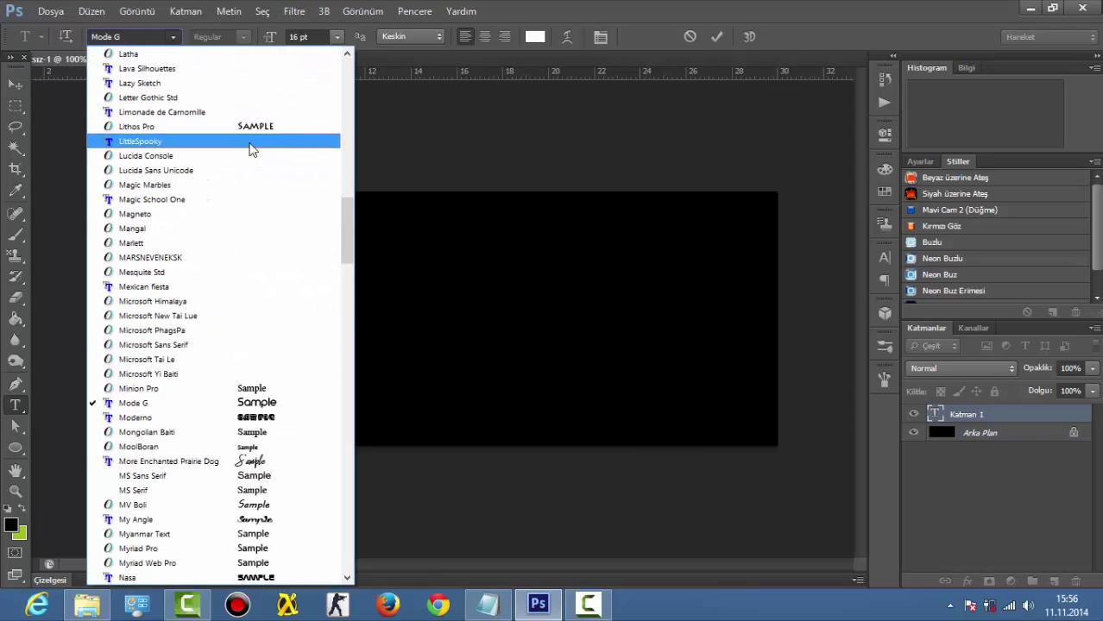
left_click(133, 39)
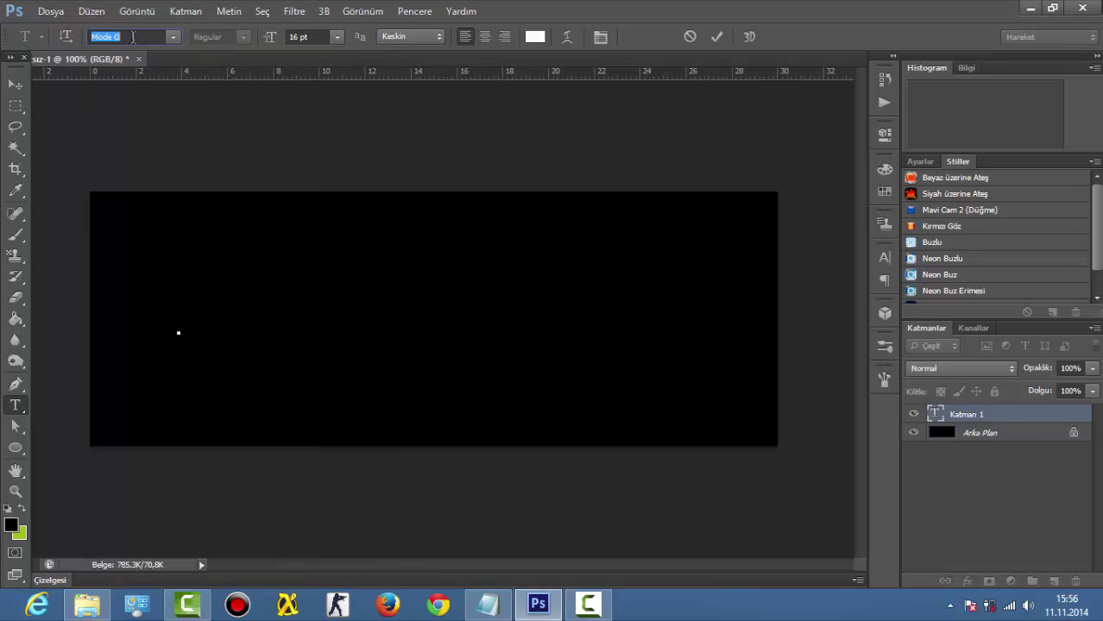
type("Freshman")
left_click(336, 37)
left_click(332, 293)
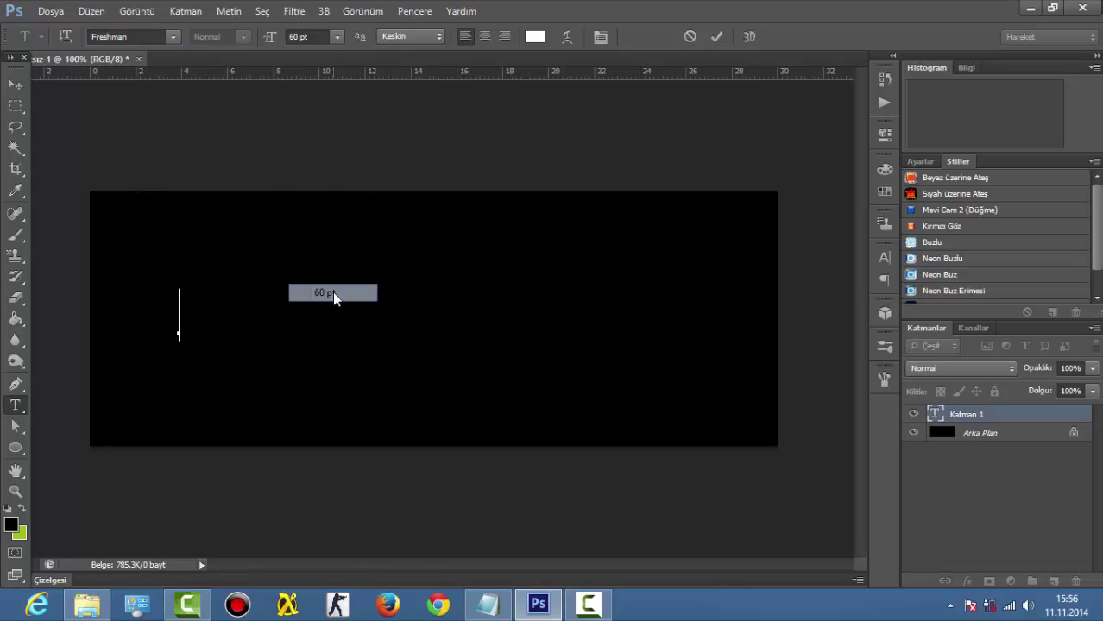
left_click(321, 33)
type("0")
key("Return")
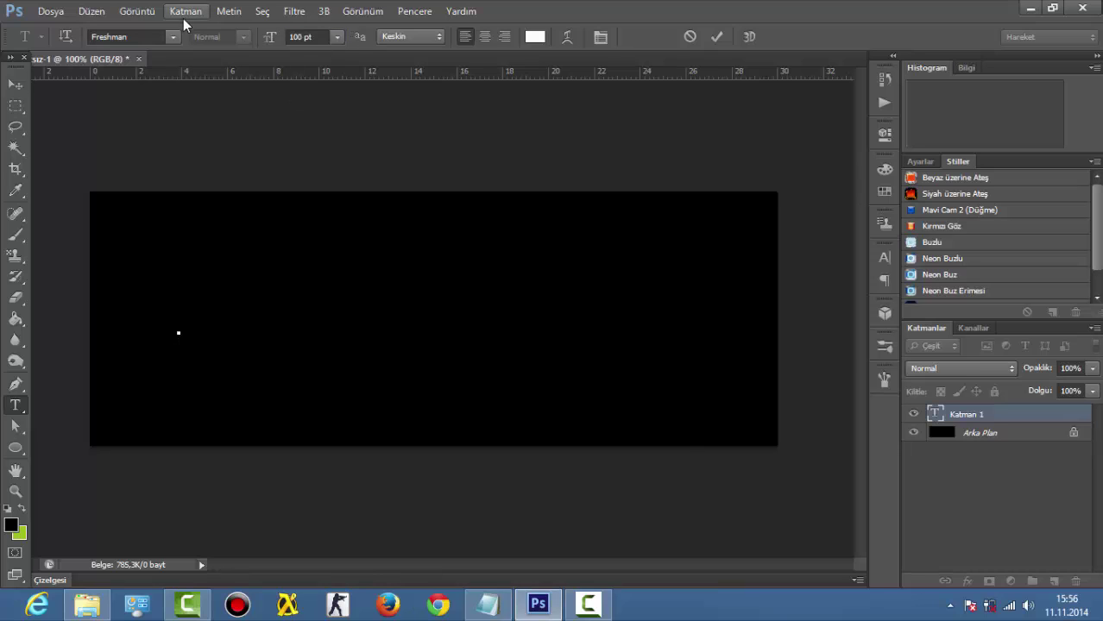
Step: Type MEHMET, resize it to 80 pt, and centre it on the banner
type("MEHMET")
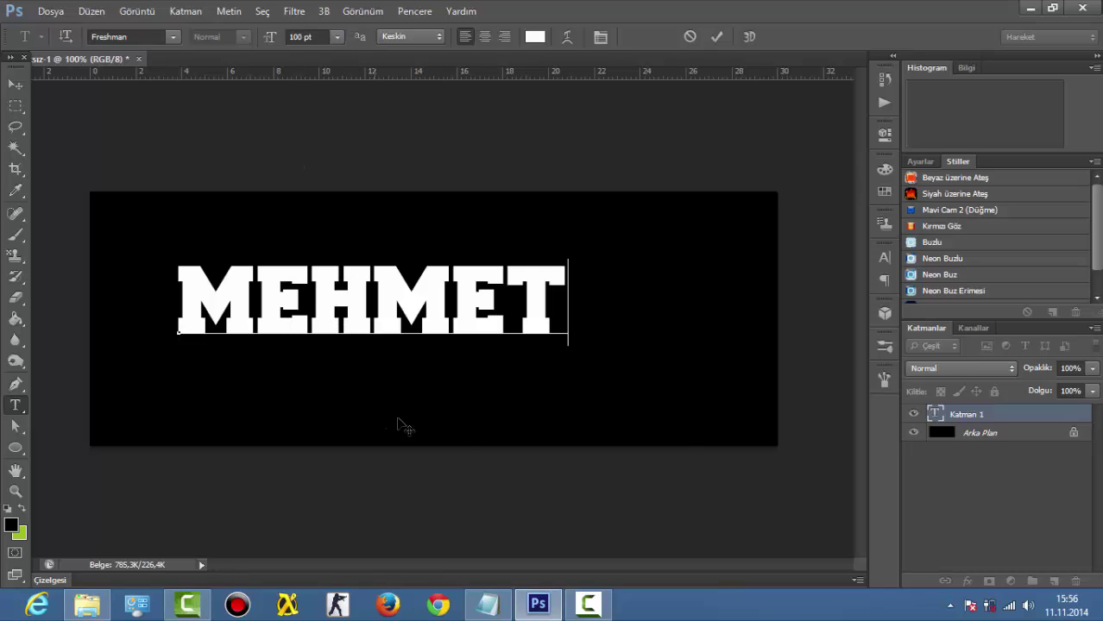
left_click_drag(398, 424, 442, 436)
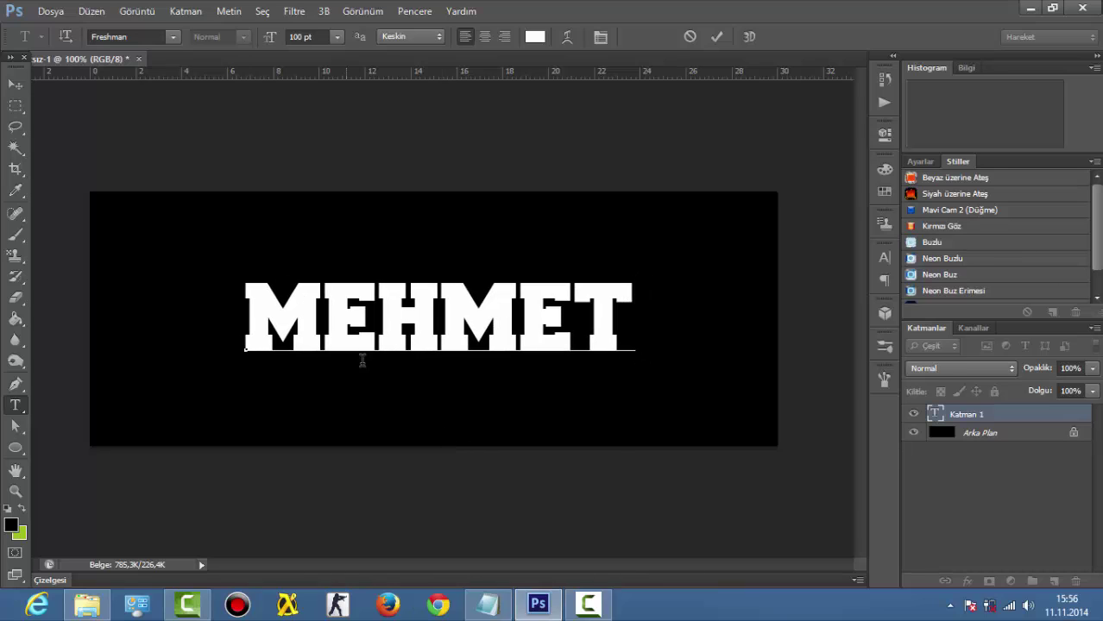
double_click(323, 321)
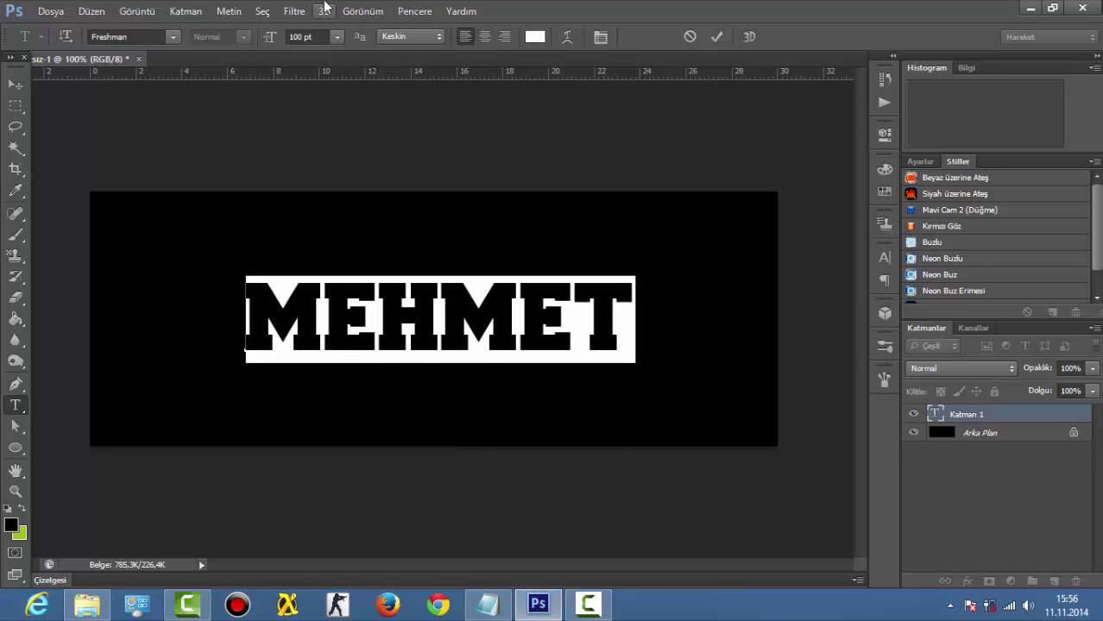
left_click(318, 36)
type("80")
key("Return")
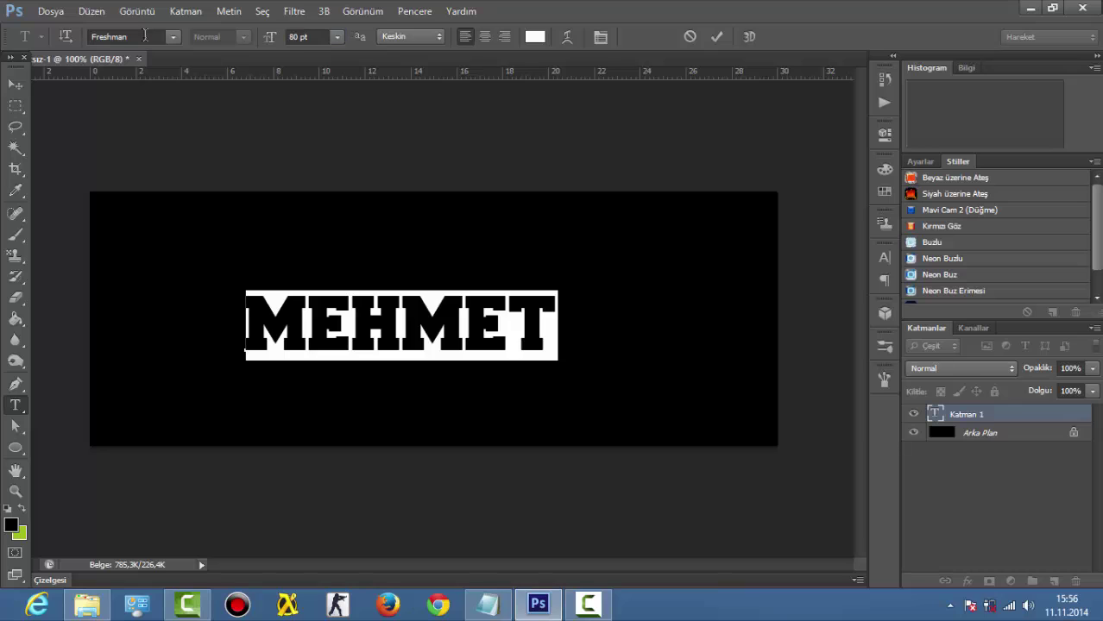
left_click(12, 82)
left_click_drag(321, 331, 364, 324)
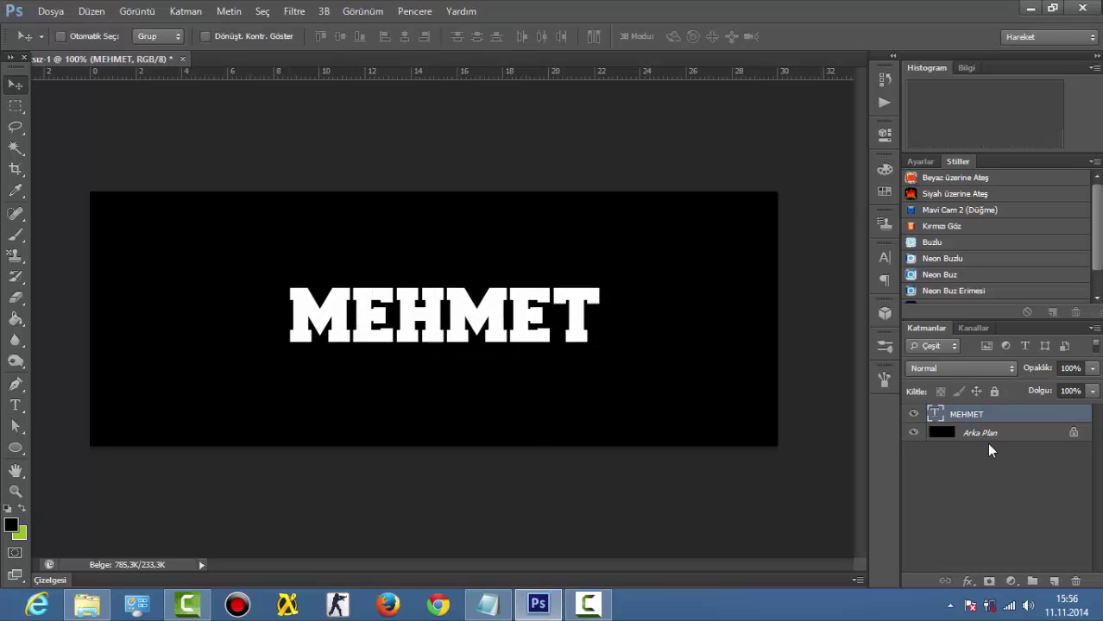
Step: Convert the background to Katman 0, then rasterize MEHMET and apply the Rüzgar wind filter
double_click(949, 434)
left_click(719, 189)
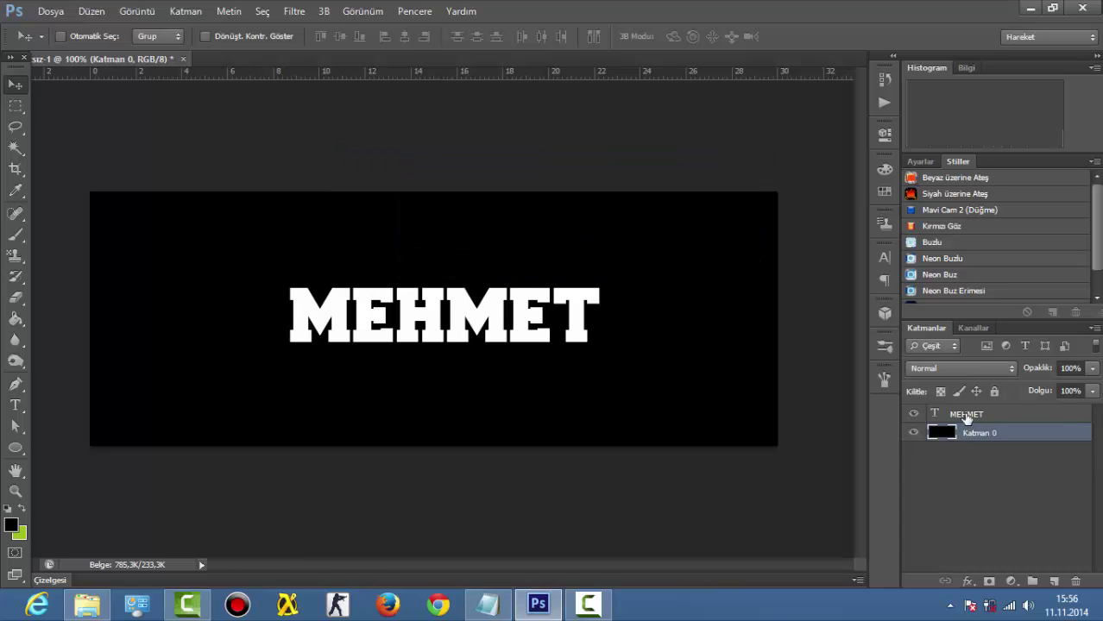
left_click(967, 415)
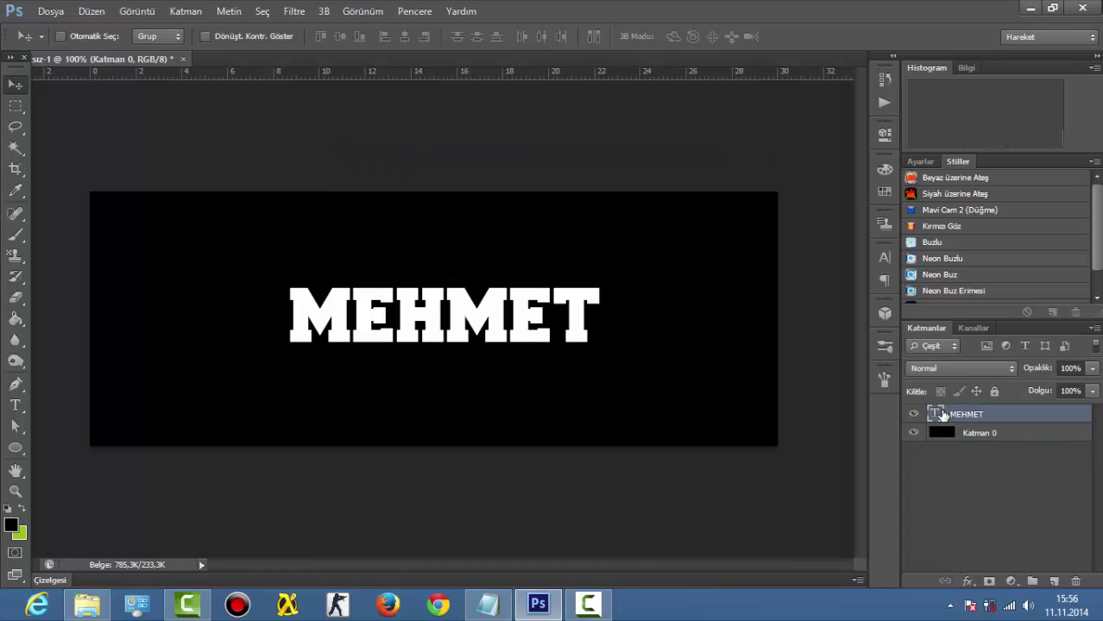
left_click(298, 10)
mouse_move(311, 267)
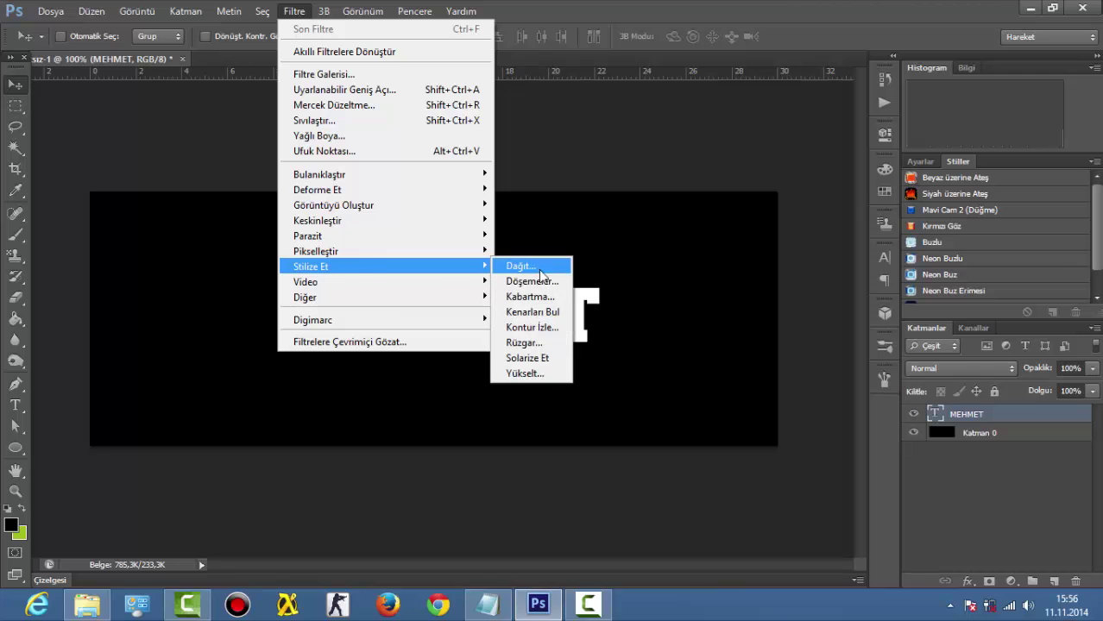
left_click(543, 343)
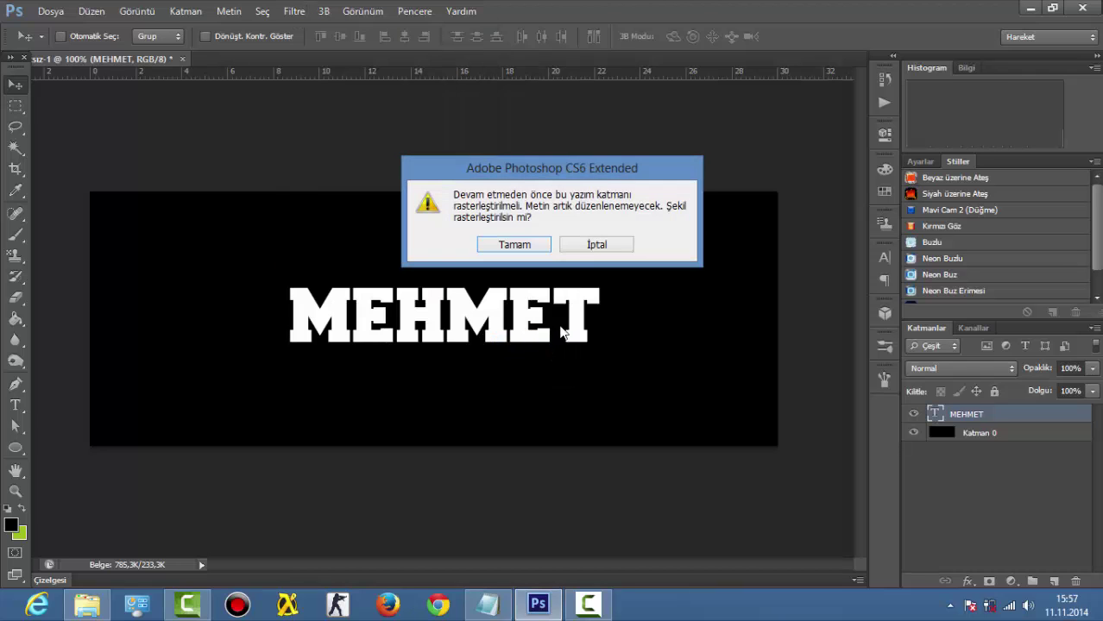
left_click(514, 245)
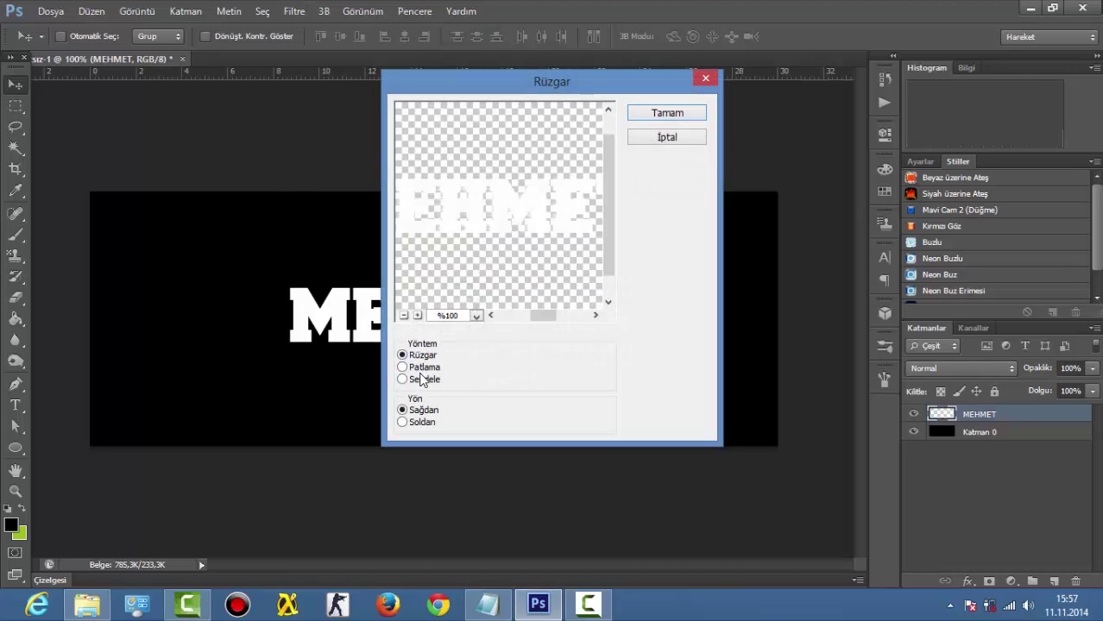
left_click_drag(536, 317, 527, 312)
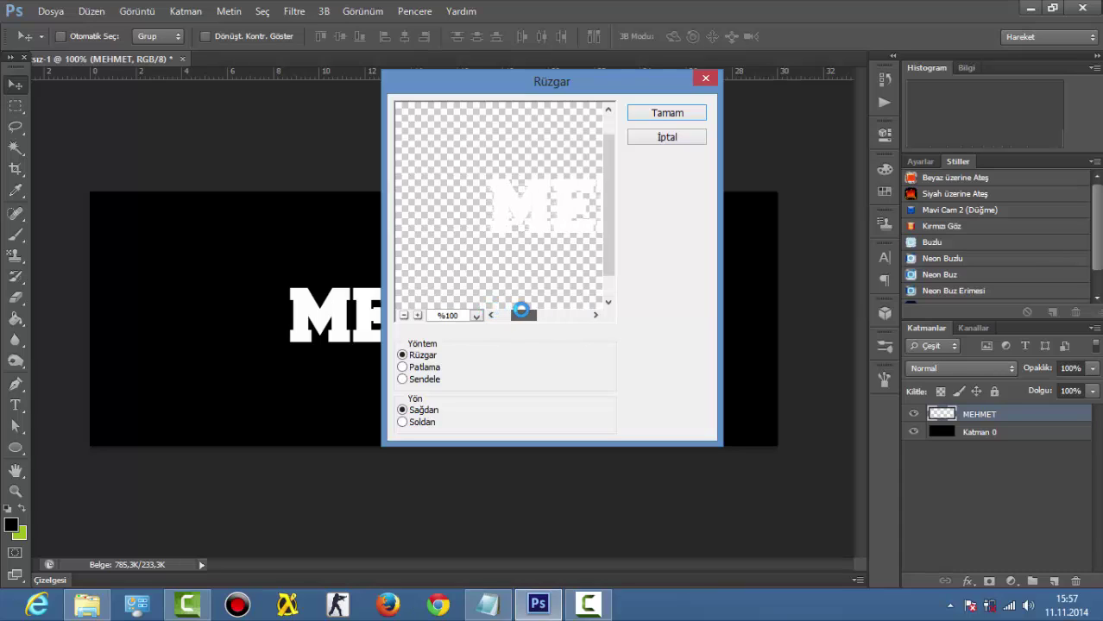
left_click(649, 114)
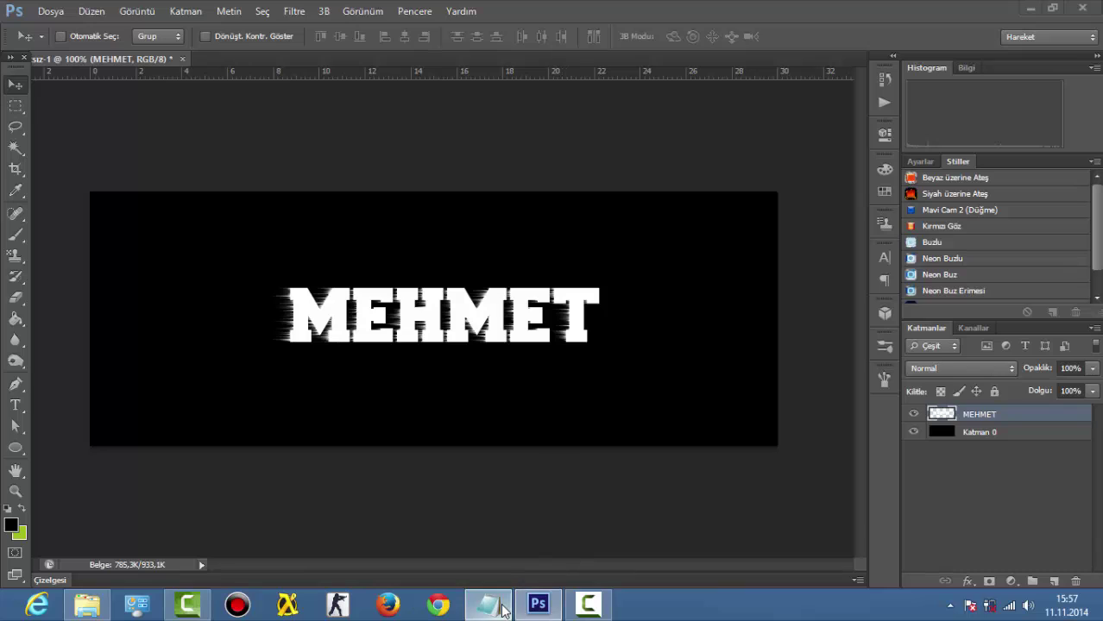
Step: Write the tip 'CTRL + F YE BASARAK ŞİDDETİ ÇOĞALTIYORUZ :)' in Notepad, then delete it
left_click(500, 607)
key("ctrl+a")
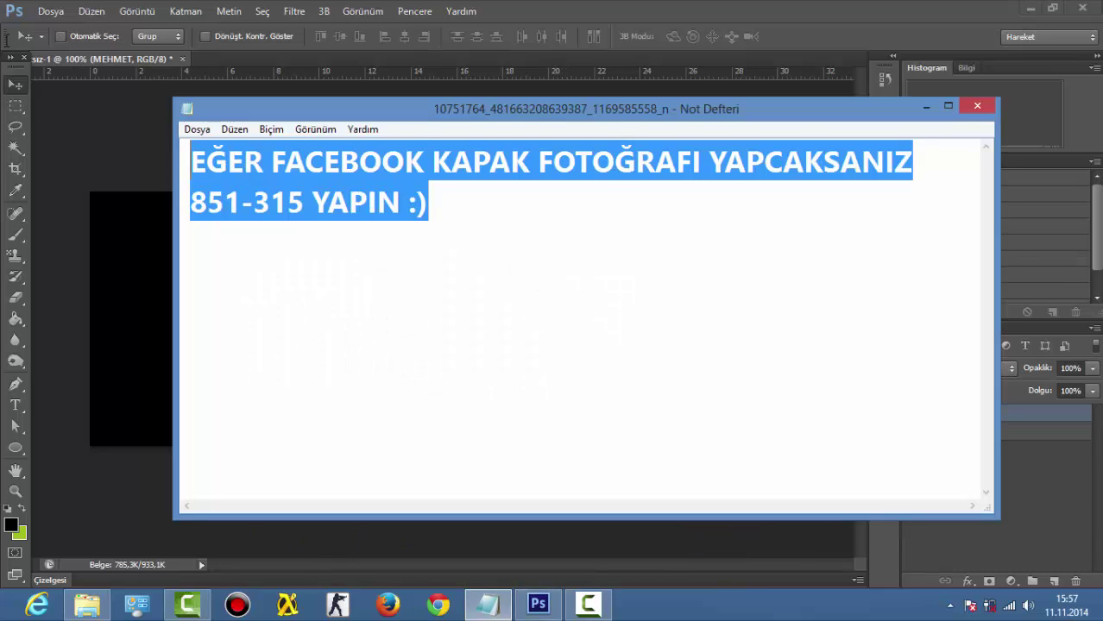
type("CTRL+ F")
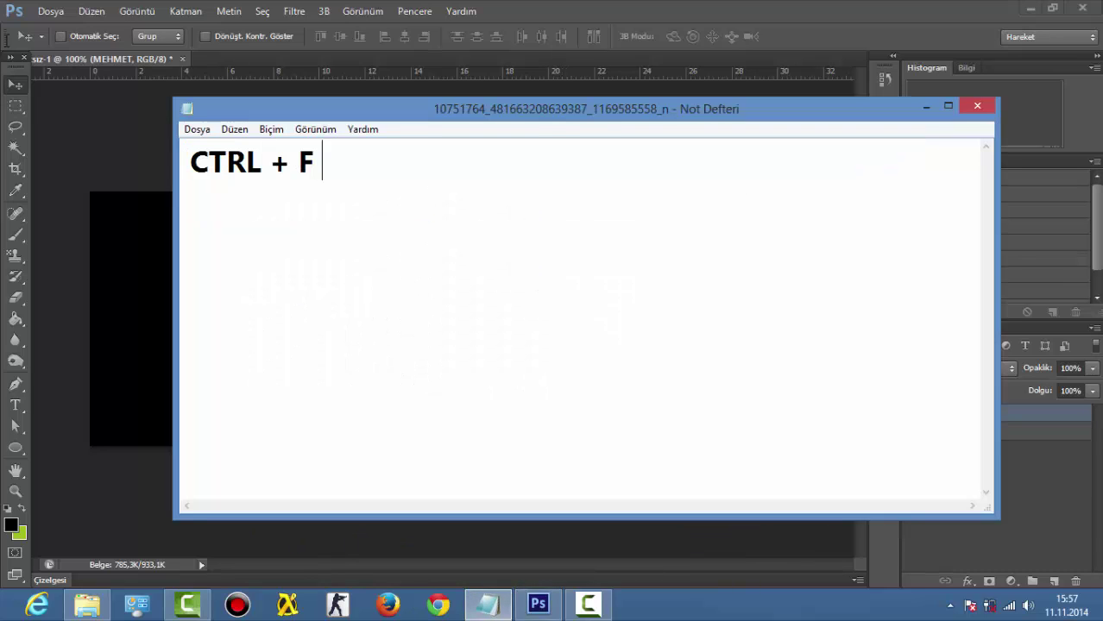
type(" YE BASARAK")
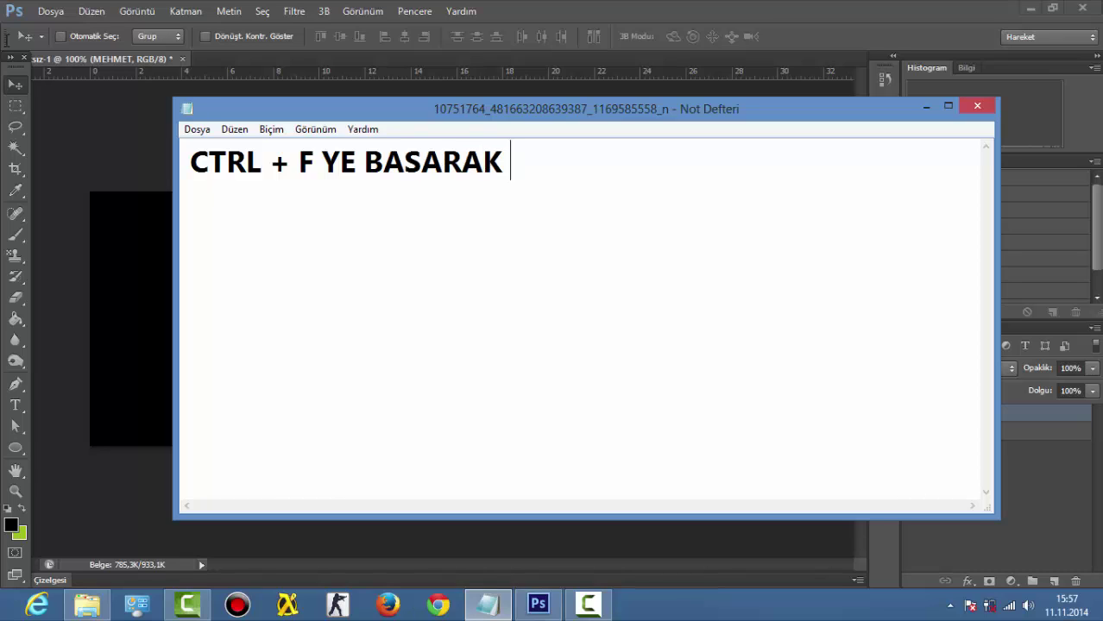
type(" ŞİDDETİ Ç")
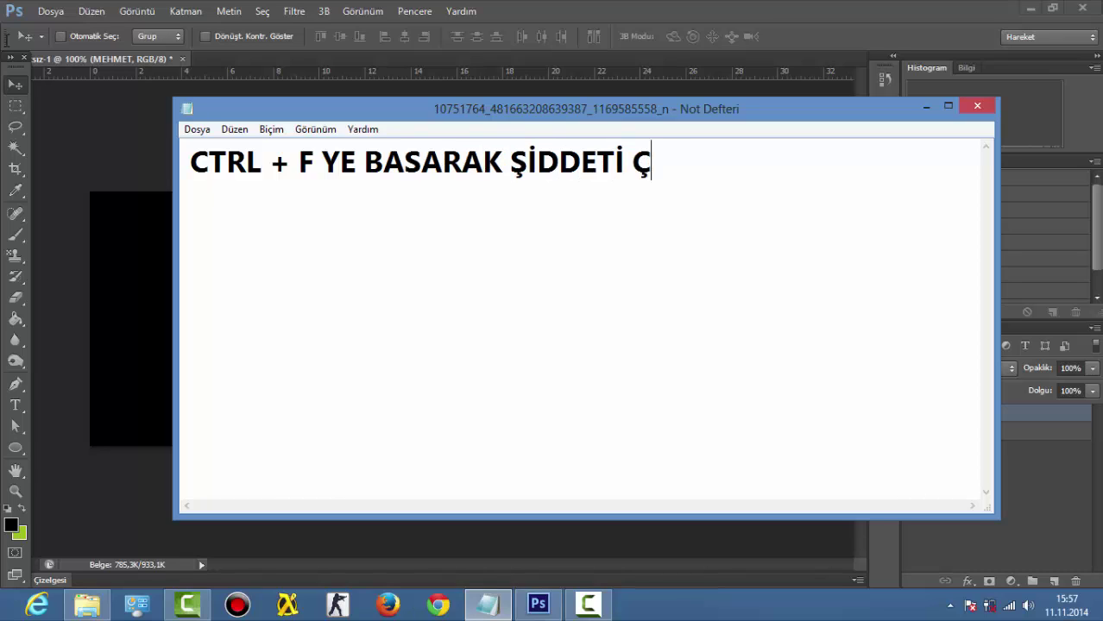
type("OĞALTIYORUZ")
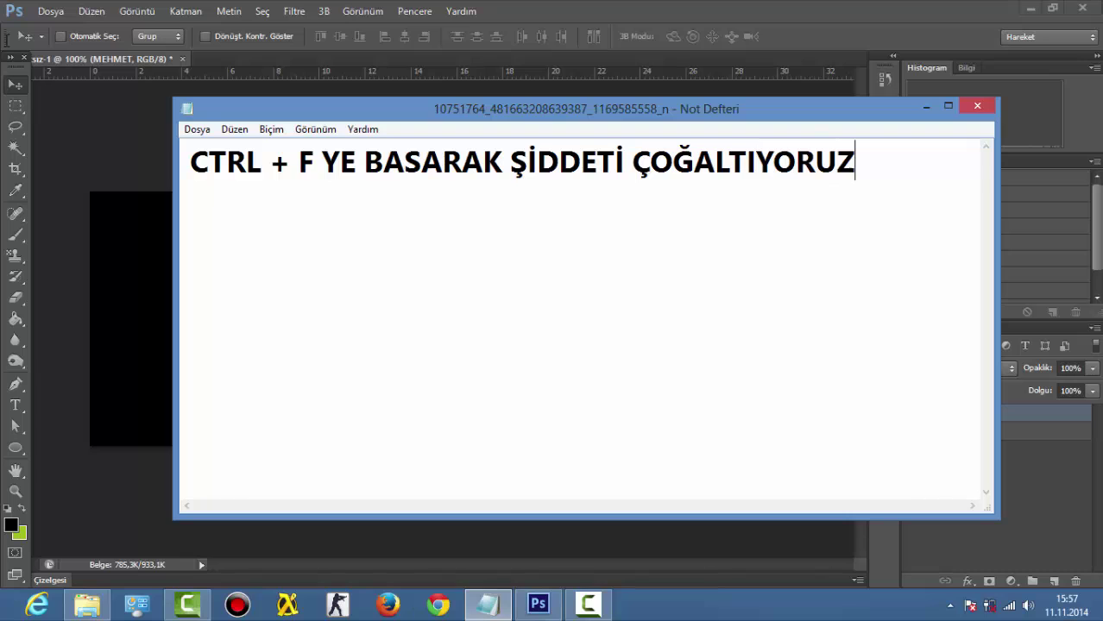
type(")")
key("ctrl+a")
key("BackSpace")
Step: Reapply Wind twice with Ctrl+F, then add a Soldan (from left) Wind pass to MEHMET
left_click(926, 107)
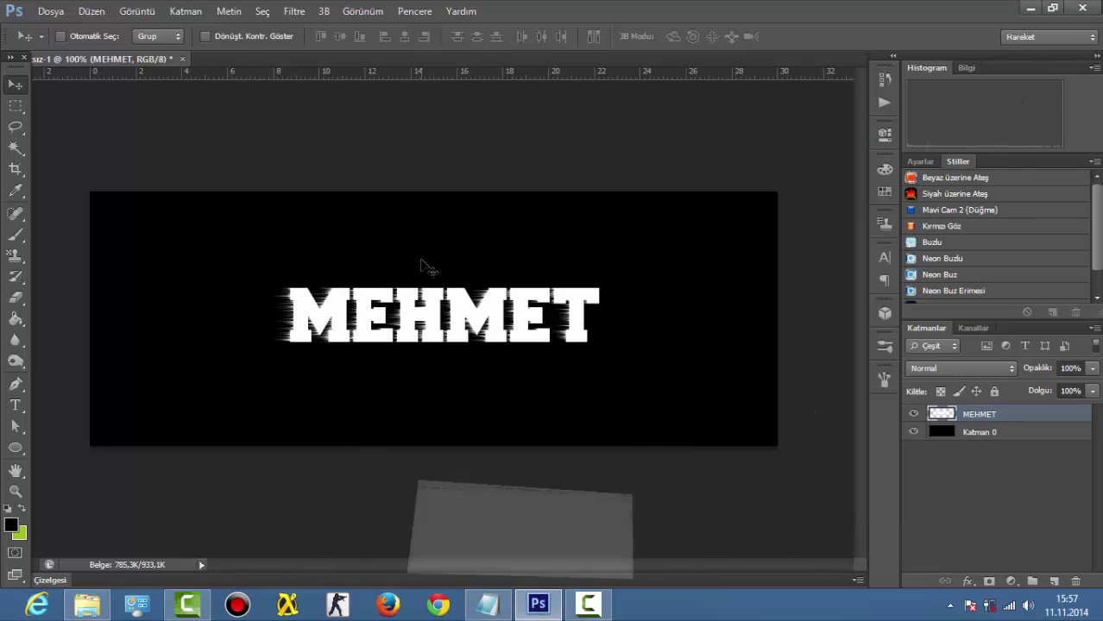
key("ctrl+f")
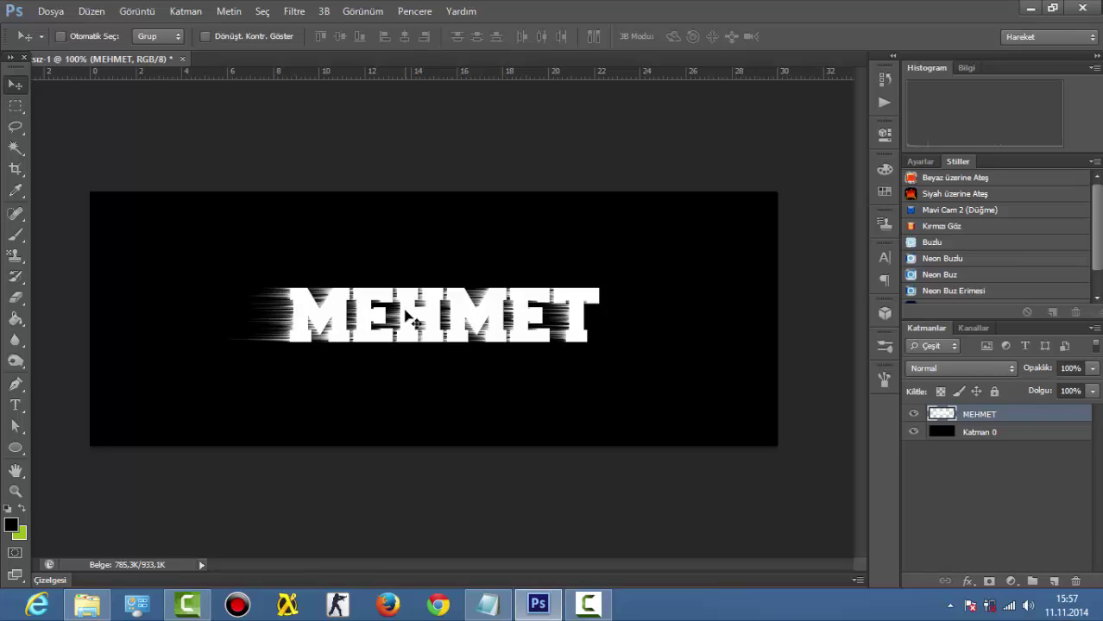
key("ctrl+f")
left_click(293, 11)
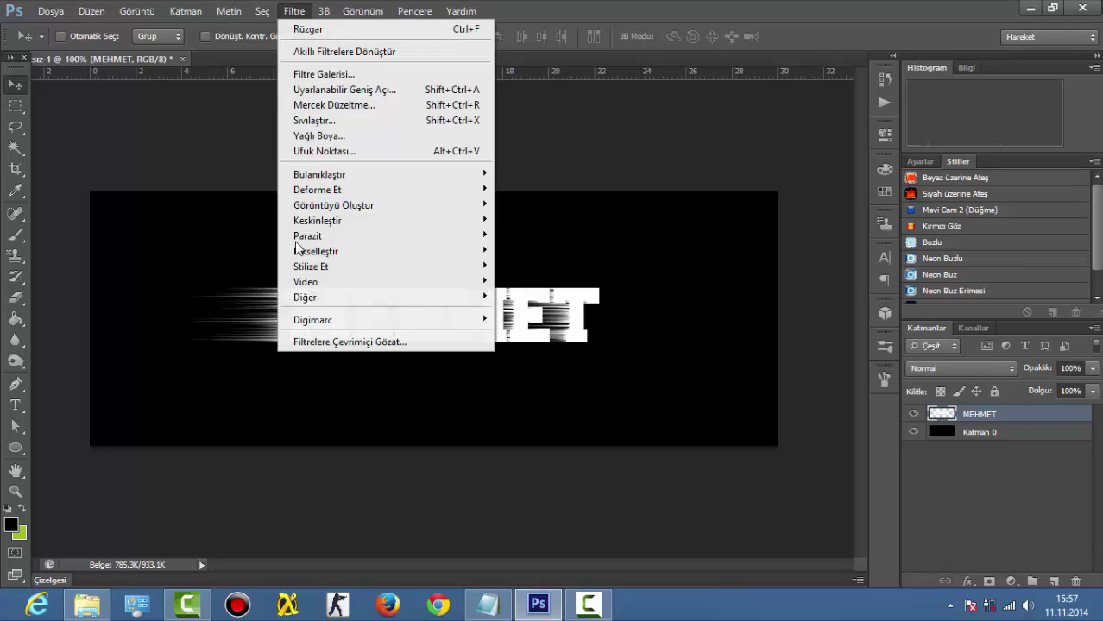
mouse_move(311, 267)
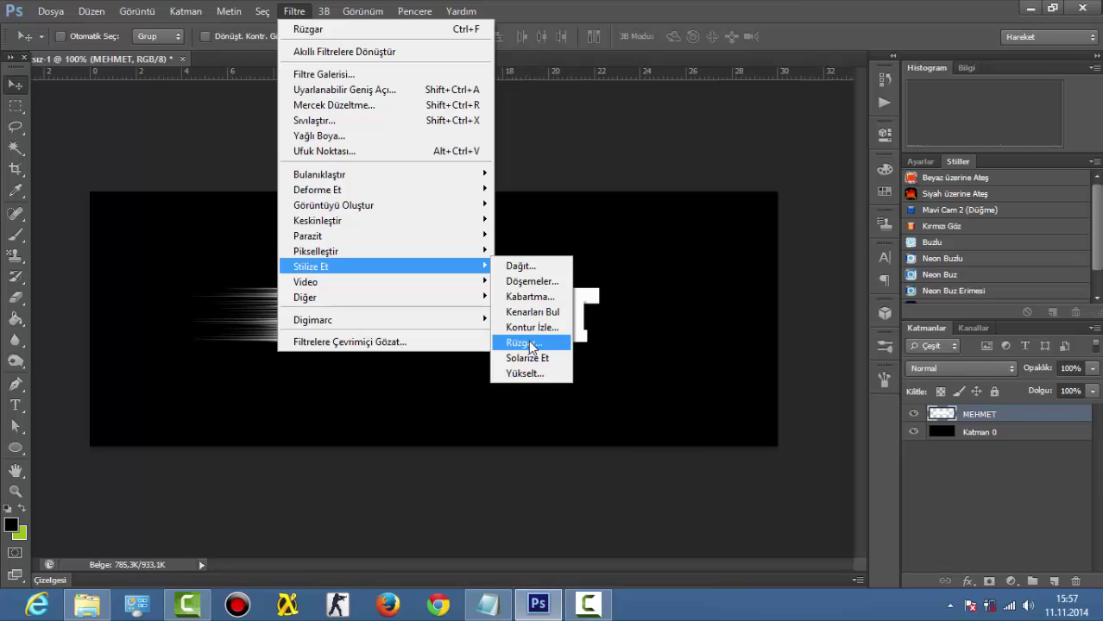
left_click(531, 344)
left_click(402, 422)
key("Return")
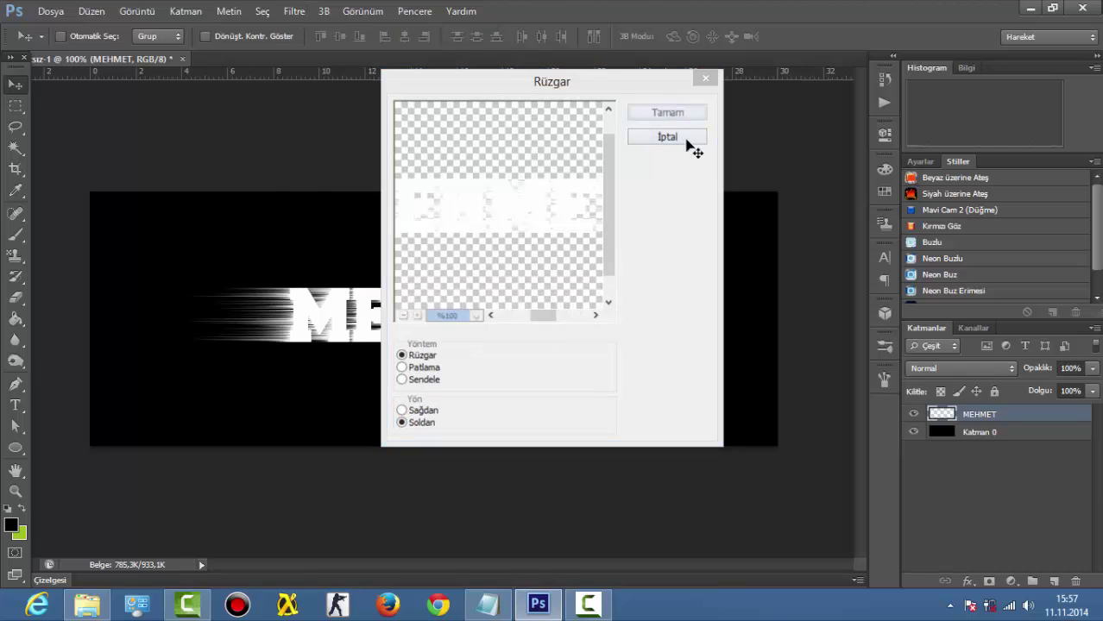
left_click(136, 12)
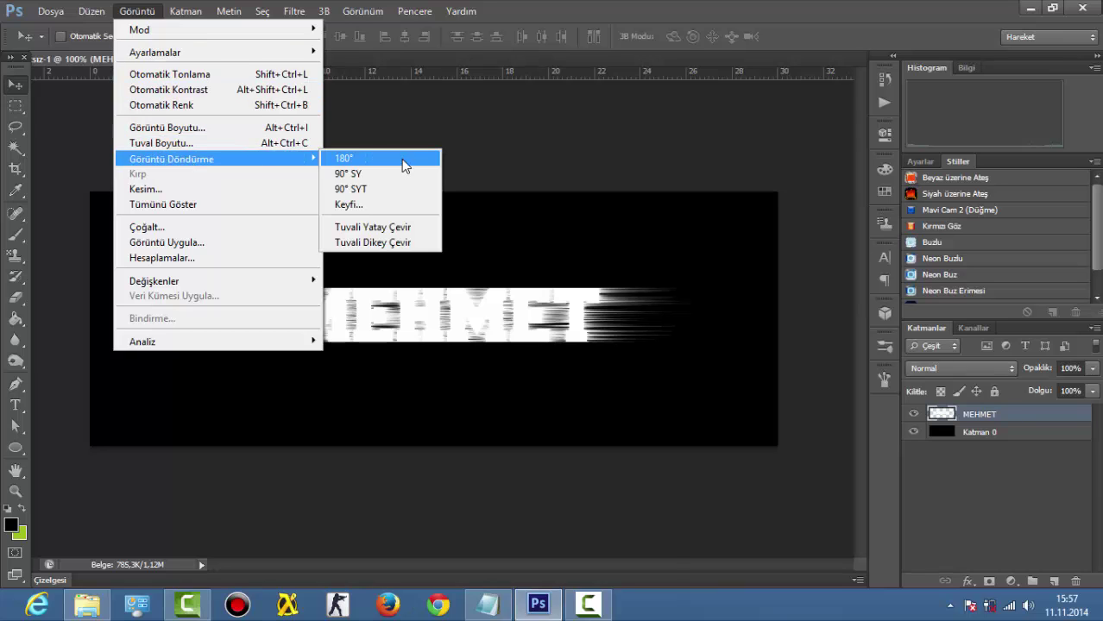
Step: Rotate the banner 90° and apply Wind twice to the sideways text
left_click(380, 172)
left_click(295, 11)
mouse_move(310, 267)
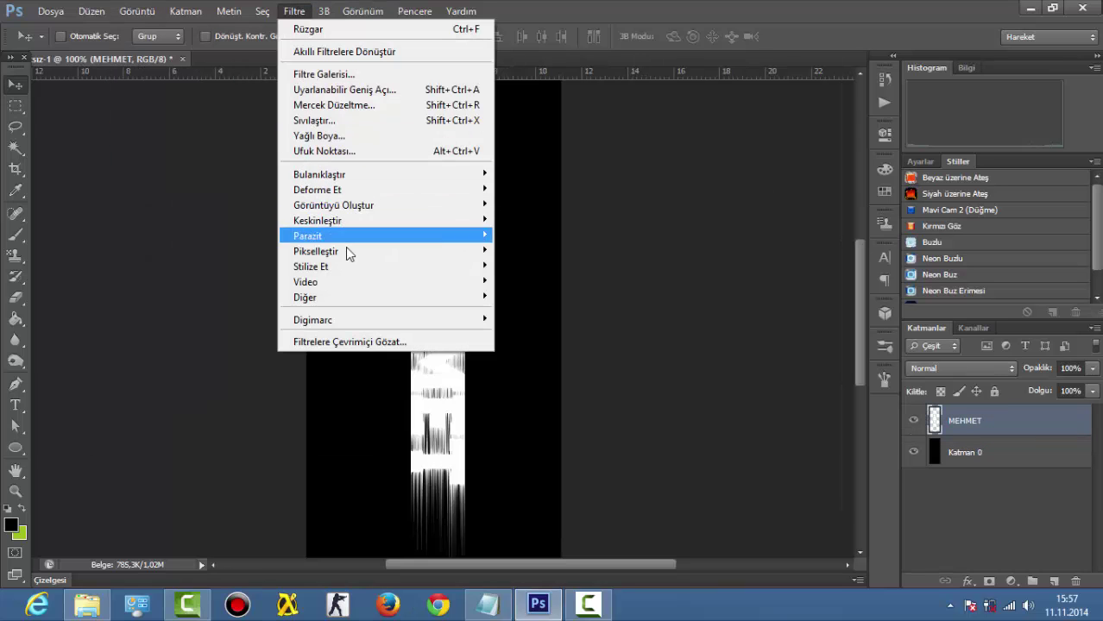
left_click(519, 343)
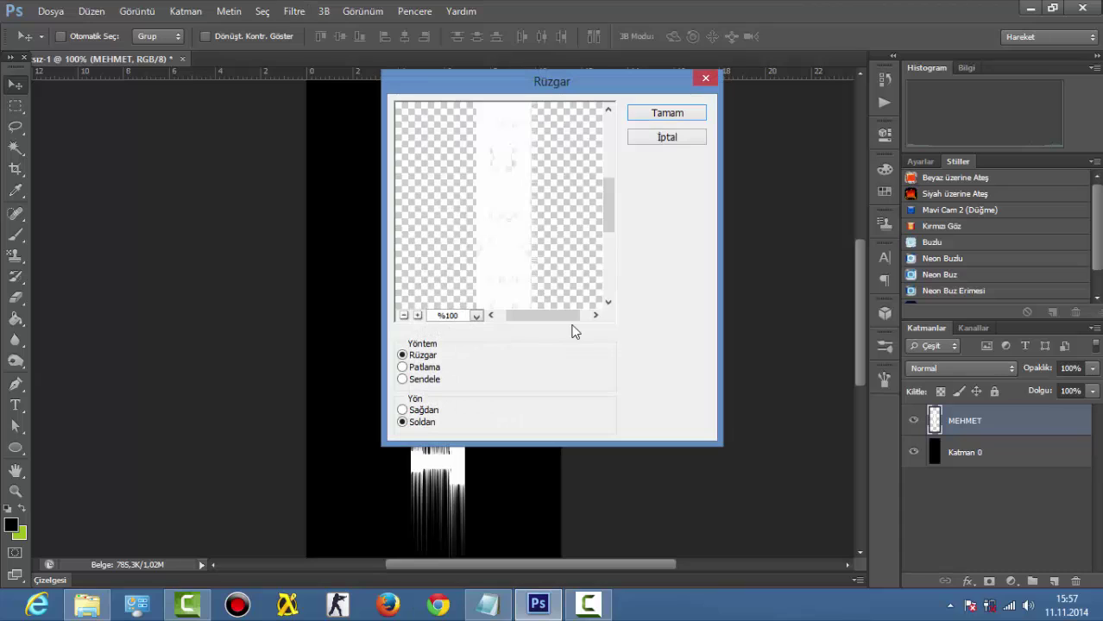
left_click(662, 113)
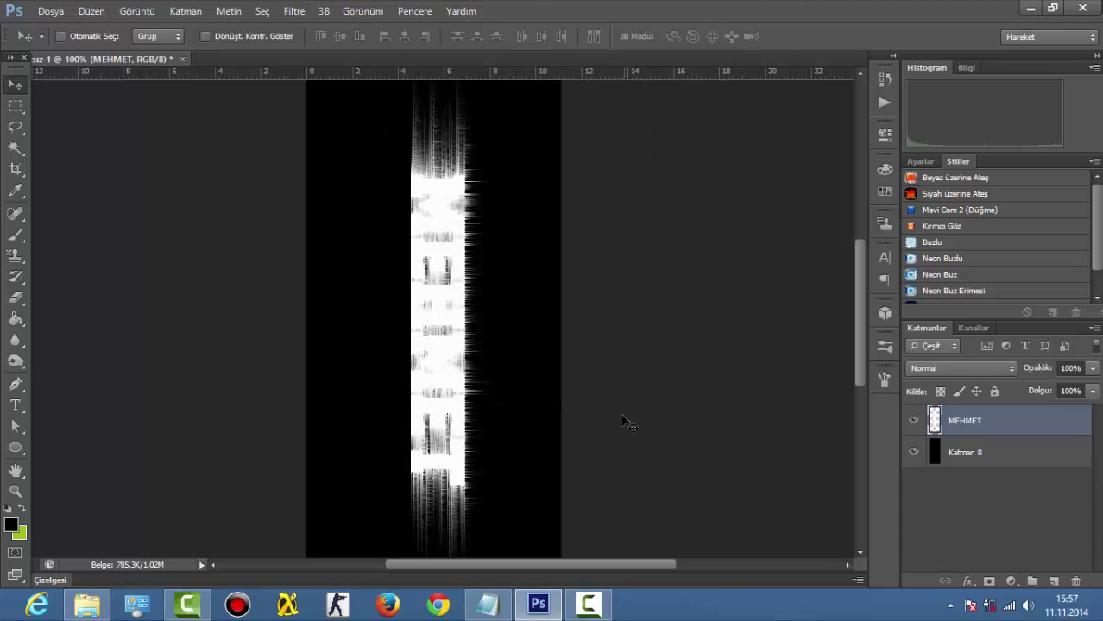
key("ctrl+f")
key("ctrl+f")
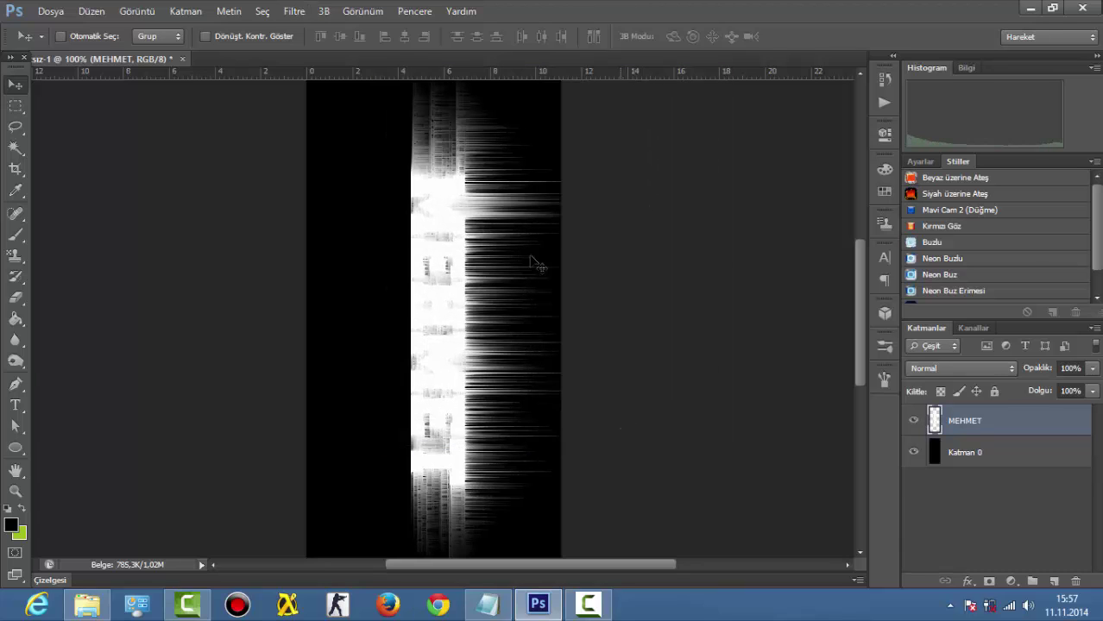
Step: Apply one more Rüzgar wind pass to the rotated text
left_click(152, 10)
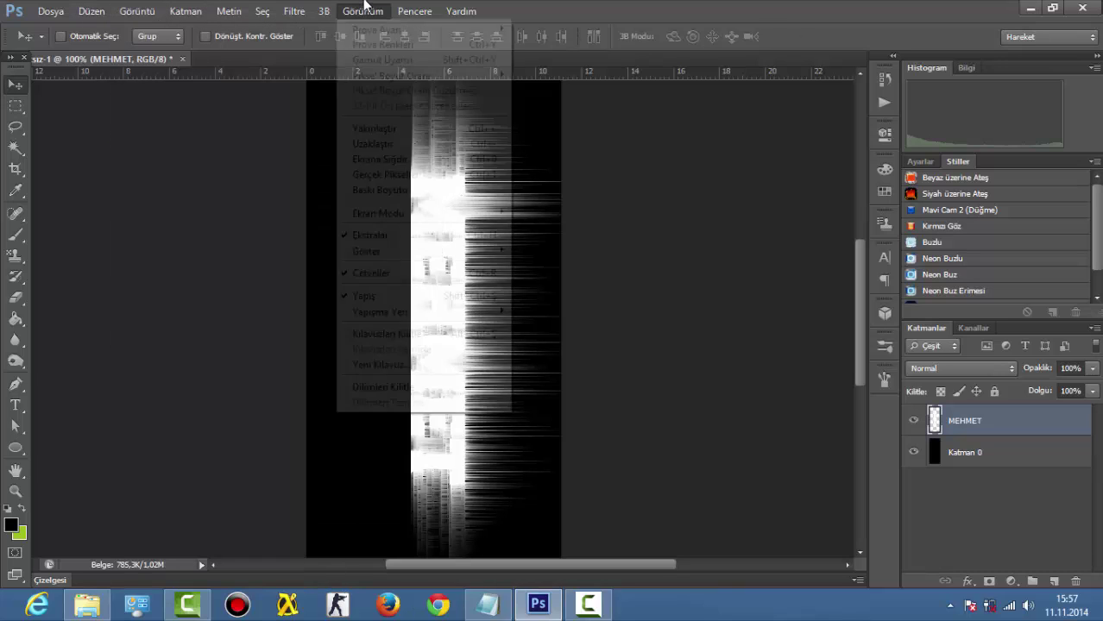
left_click(299, 6)
mouse_move(311, 267)
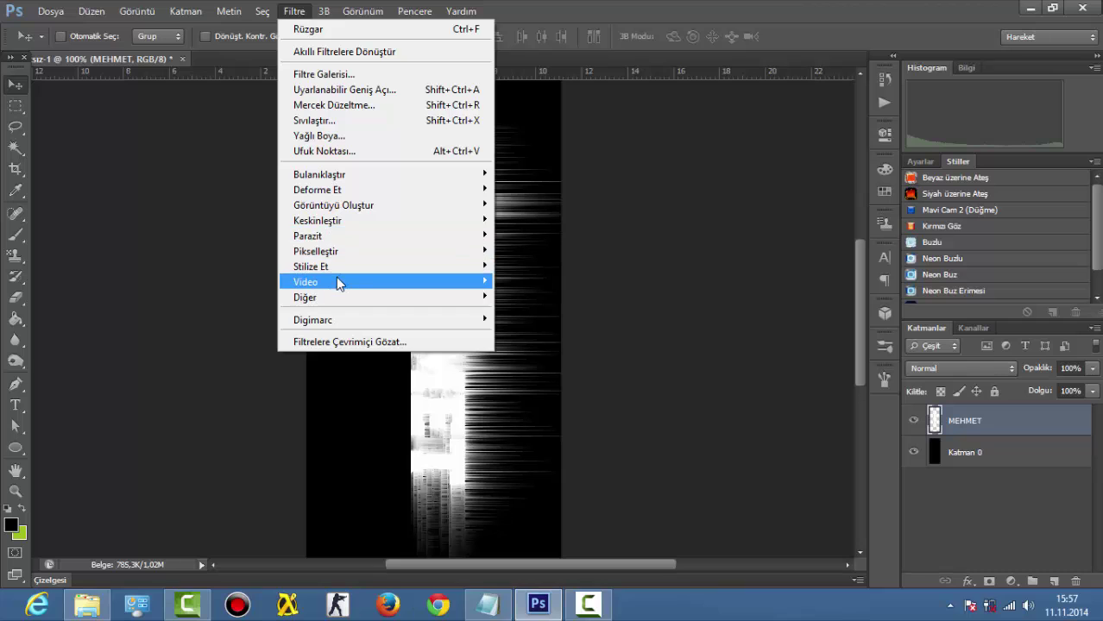
left_click(559, 345)
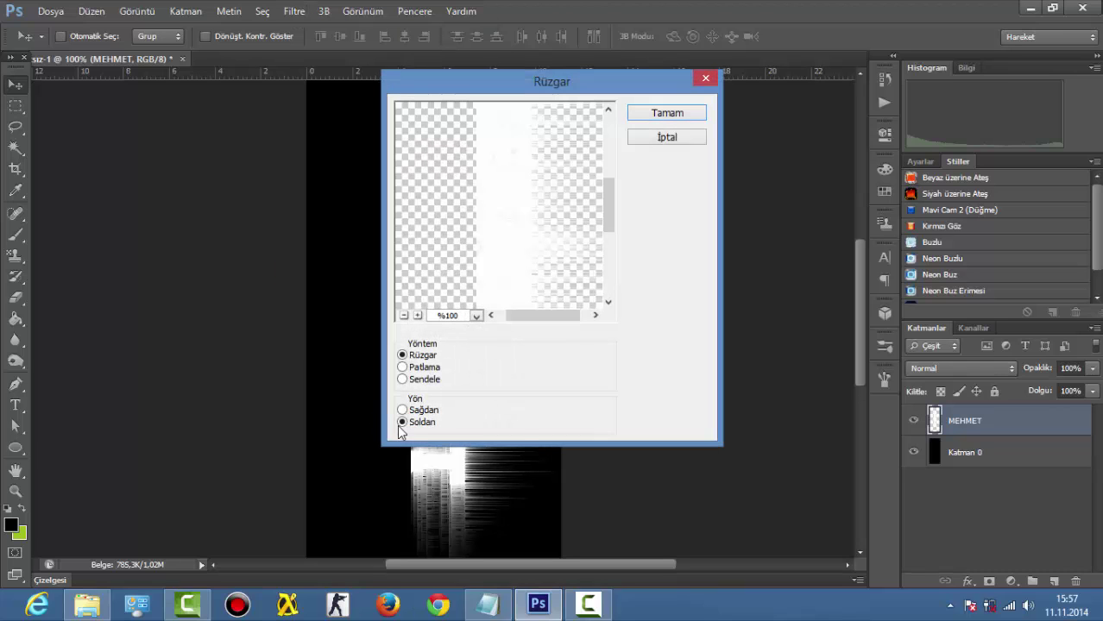
left_click(666, 113)
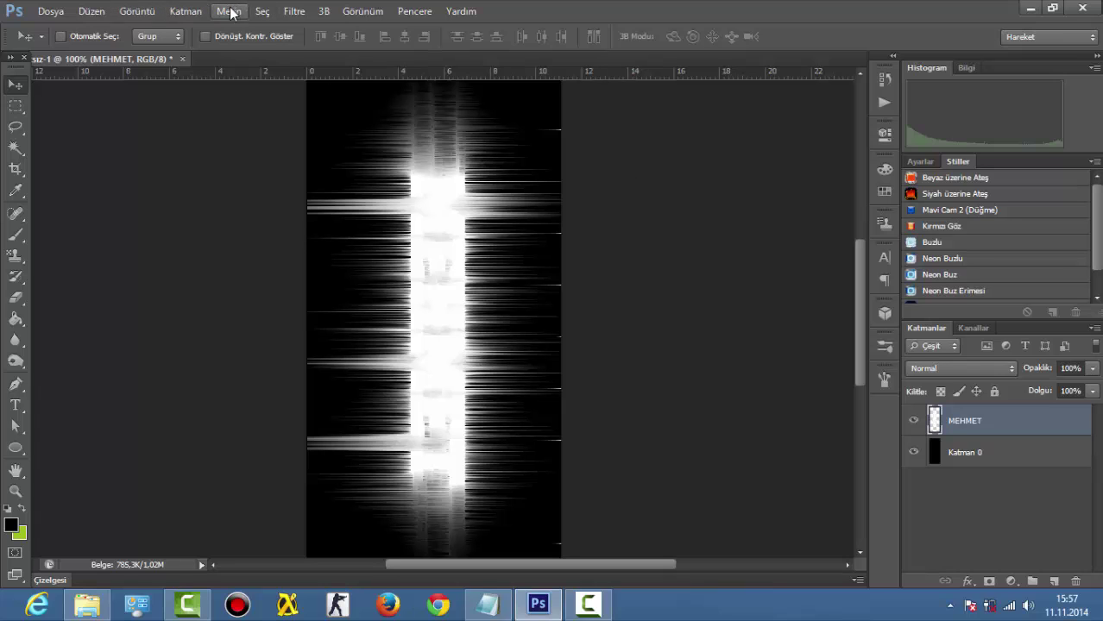
Step: Rotate the canvas back to landscape so MEHMET reads horizontally
left_click(142, 10)
mouse_move(172, 159)
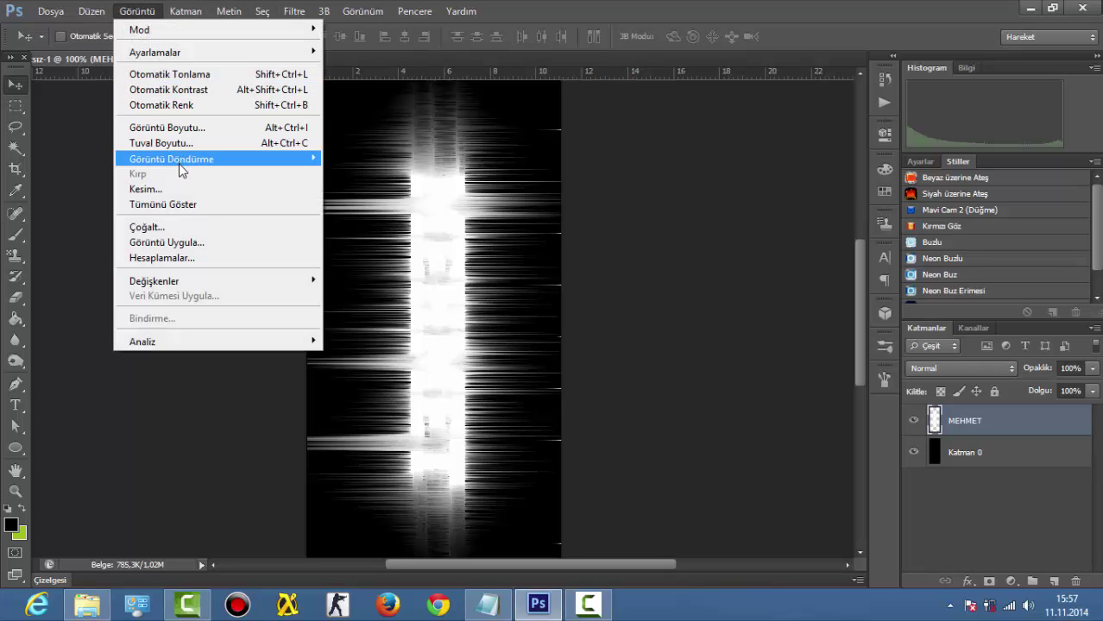
left_click(399, 186)
left_click(137, 10)
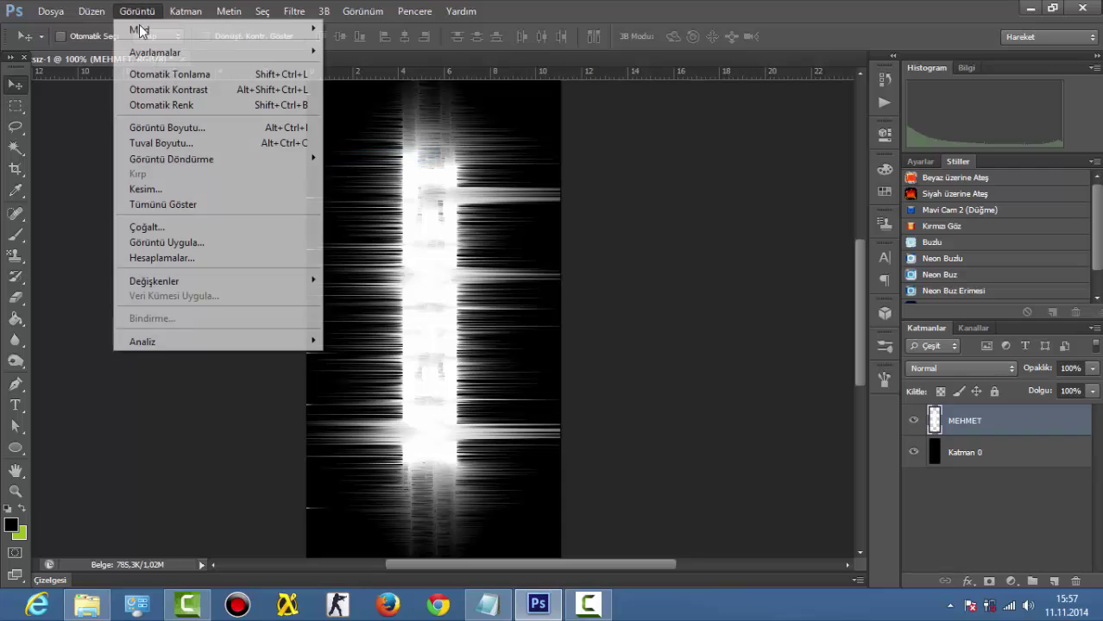
left_click(356, 175)
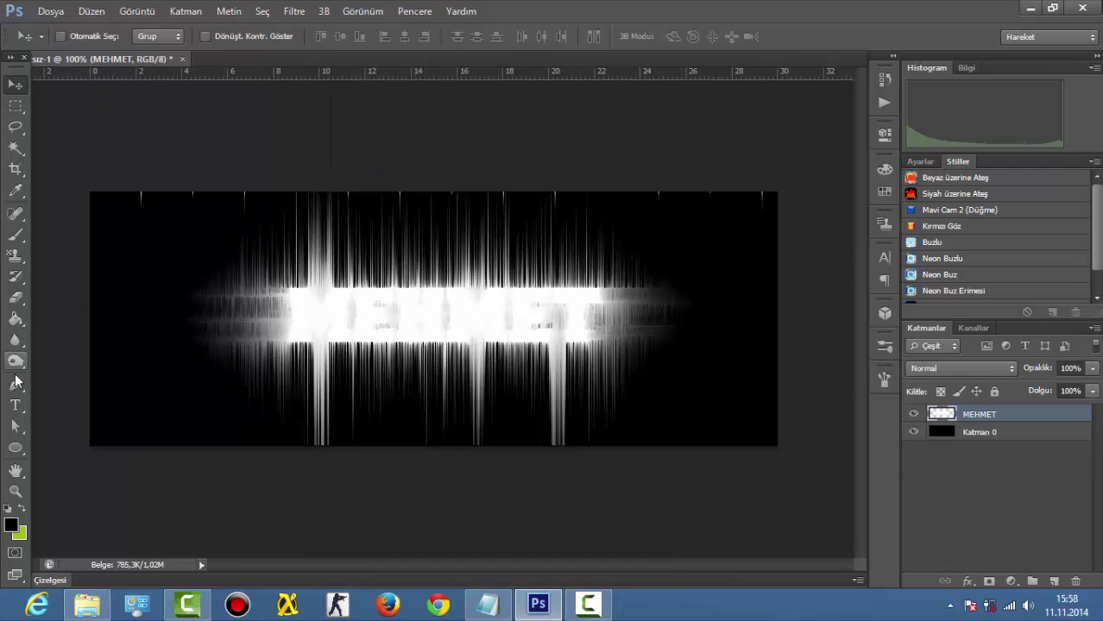
Step: Set the Brush tool to 25 px and reselect the MEHMET layer
left_click(17, 237)
right_click(238, 241)
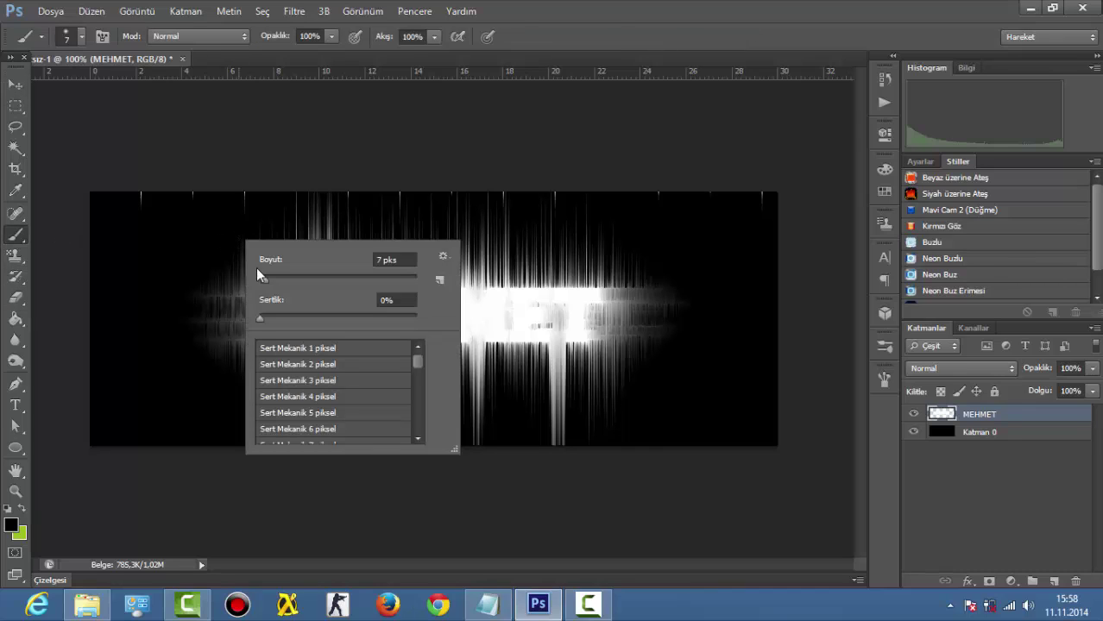
left_click_drag(258, 271, 277, 281)
key("Return")
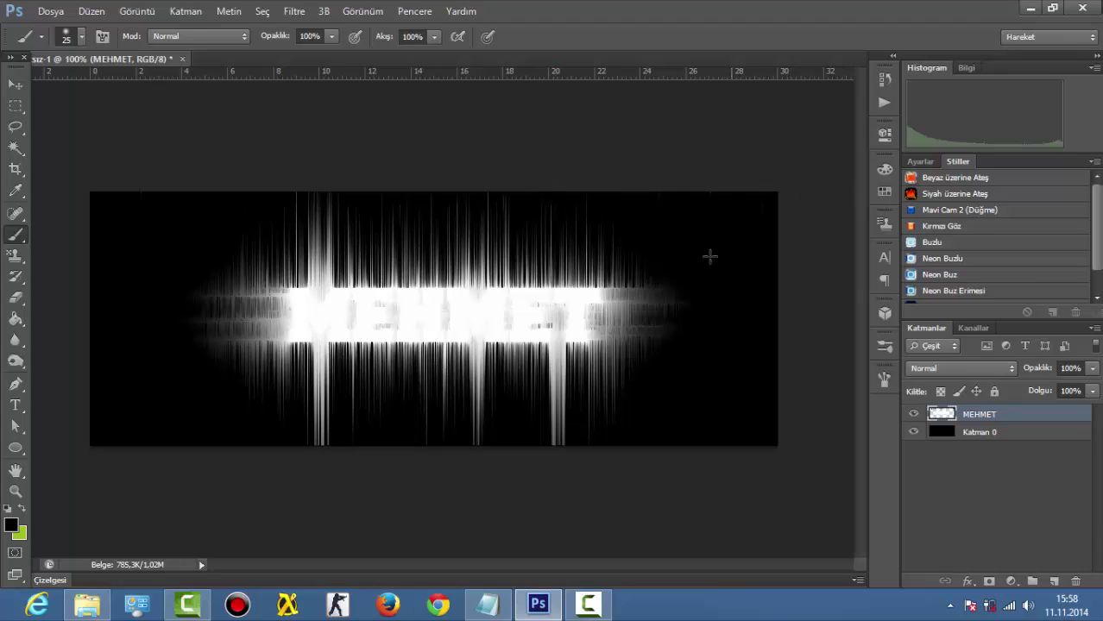
left_click(947, 429)
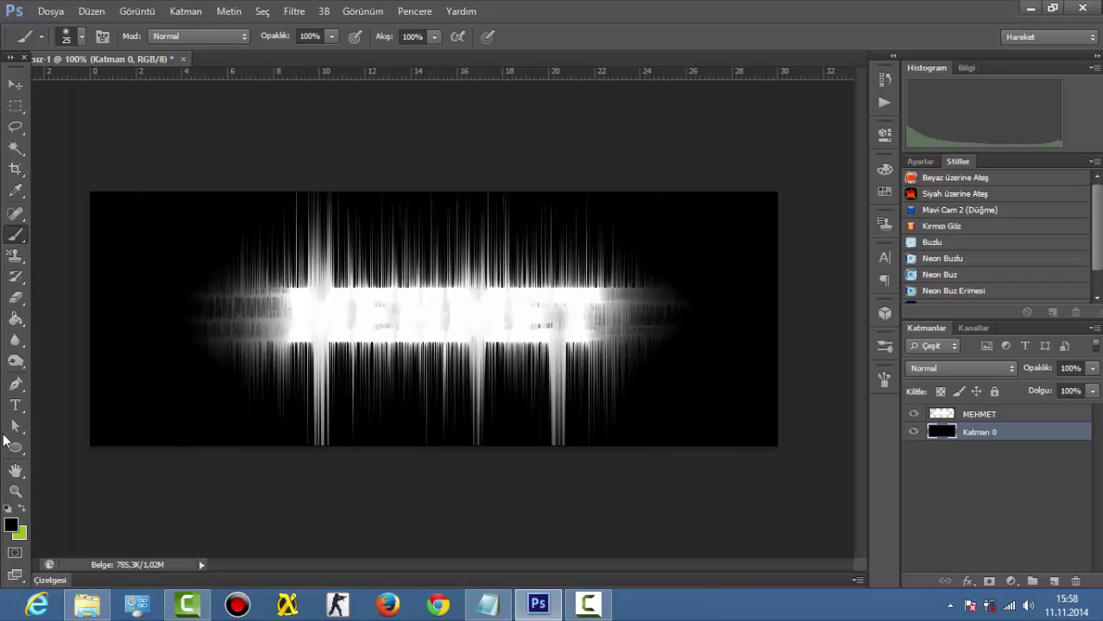
left_click(941, 416)
Step: Type MEHMET in 80 pt Freshman, colour it dark red, and move it onto the glow centre
left_click(14, 405)
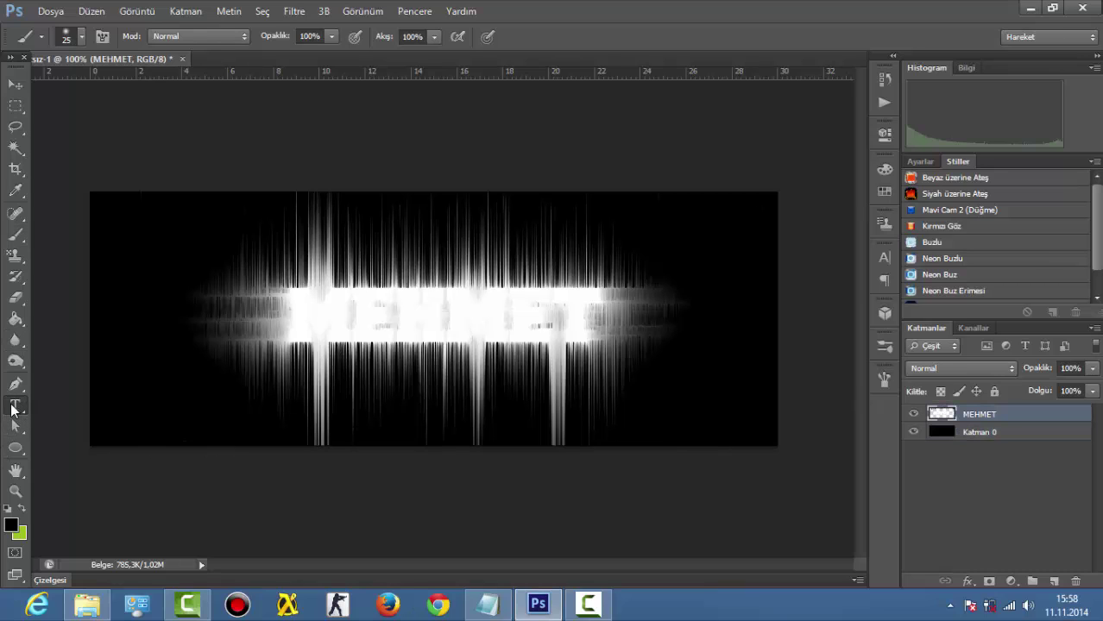
left_click(278, 336)
type("MEHM")
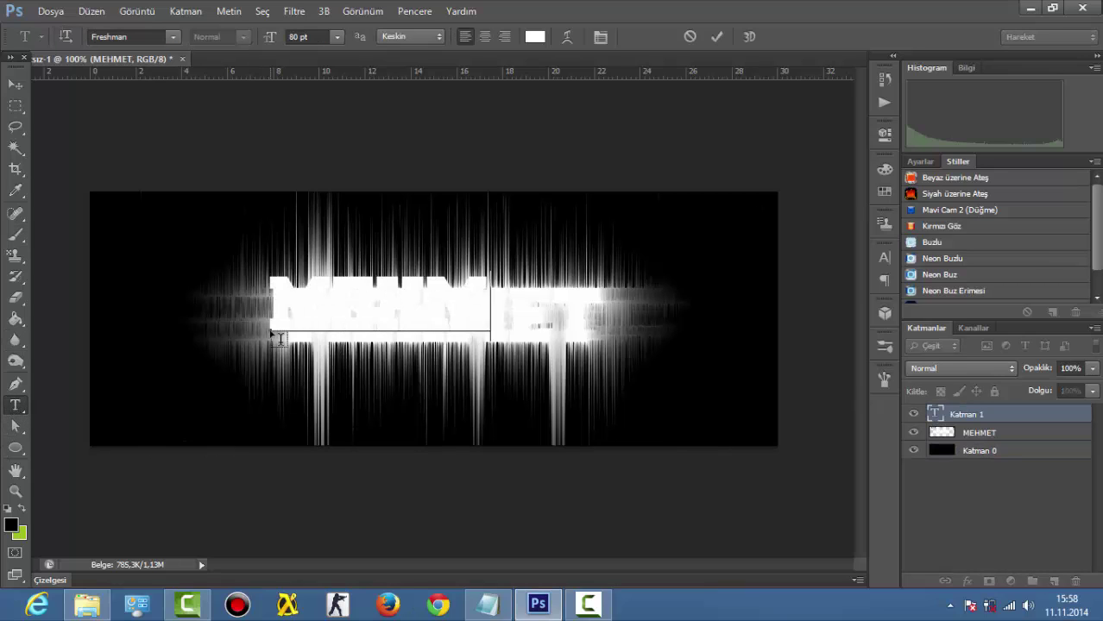
type("ET")
double_click(355, 296)
left_click(534, 36)
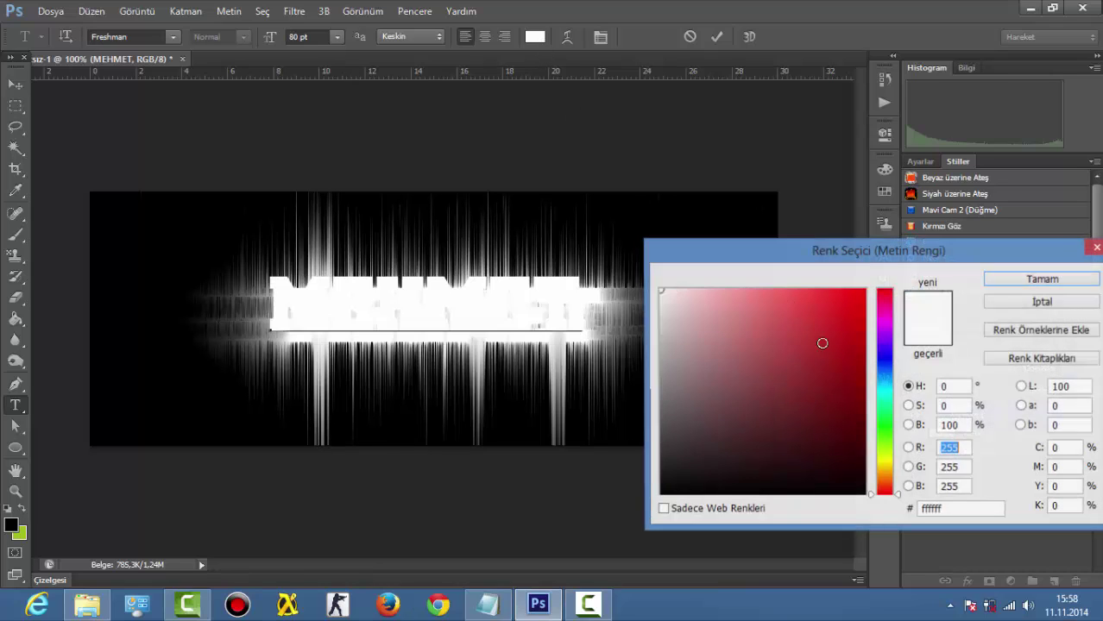
left_click_drag(839, 374, 864, 371)
left_click(1027, 286)
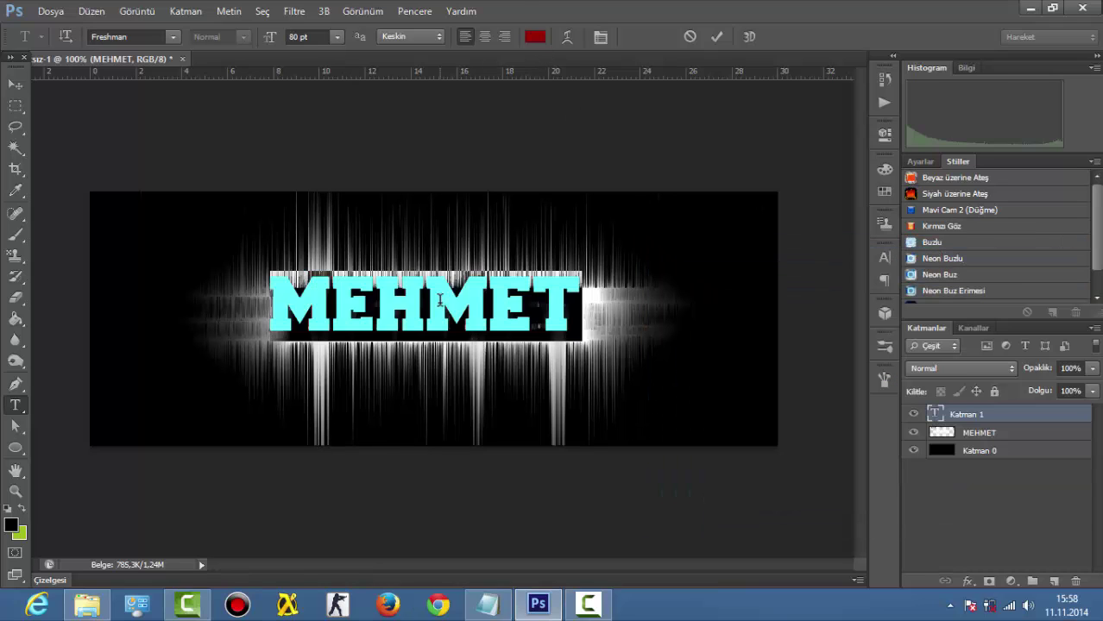
left_click_drag(464, 399, 482, 415)
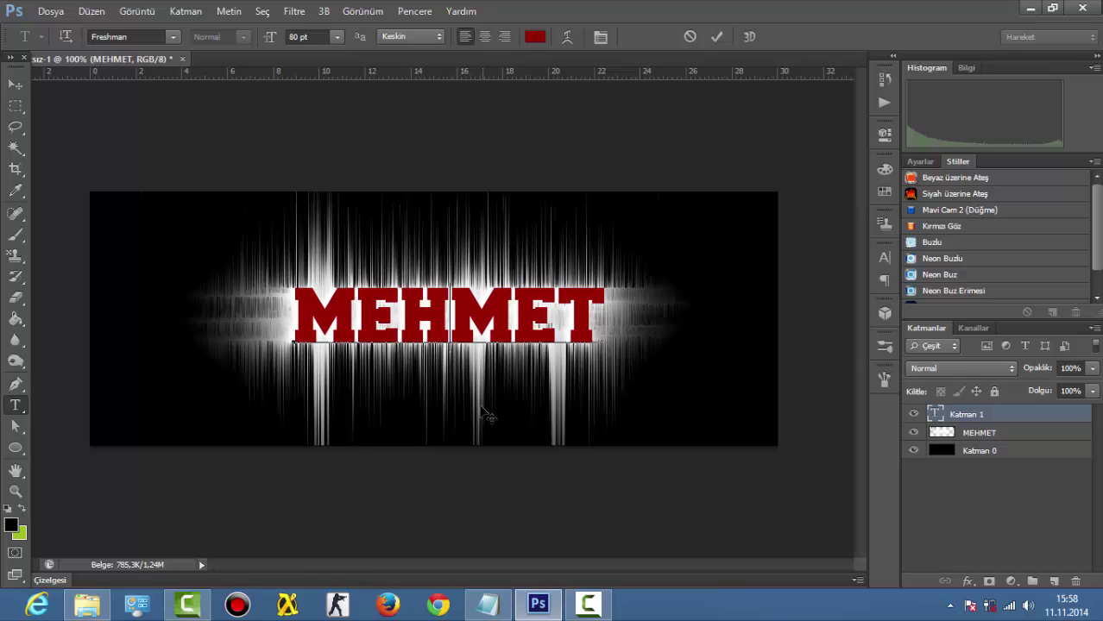
Step: Nudge MEHMET slightly right, add an empty layer above it, and pick the Tayf rainbow gradient
left_click(19, 84)
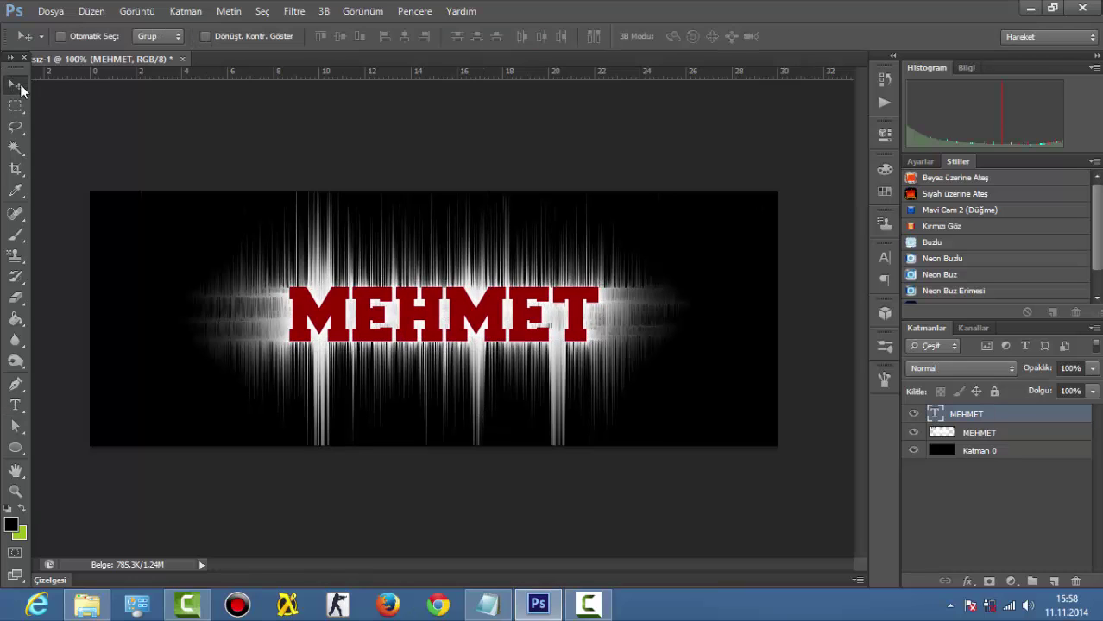
left_click_drag(377, 321, 374, 321)
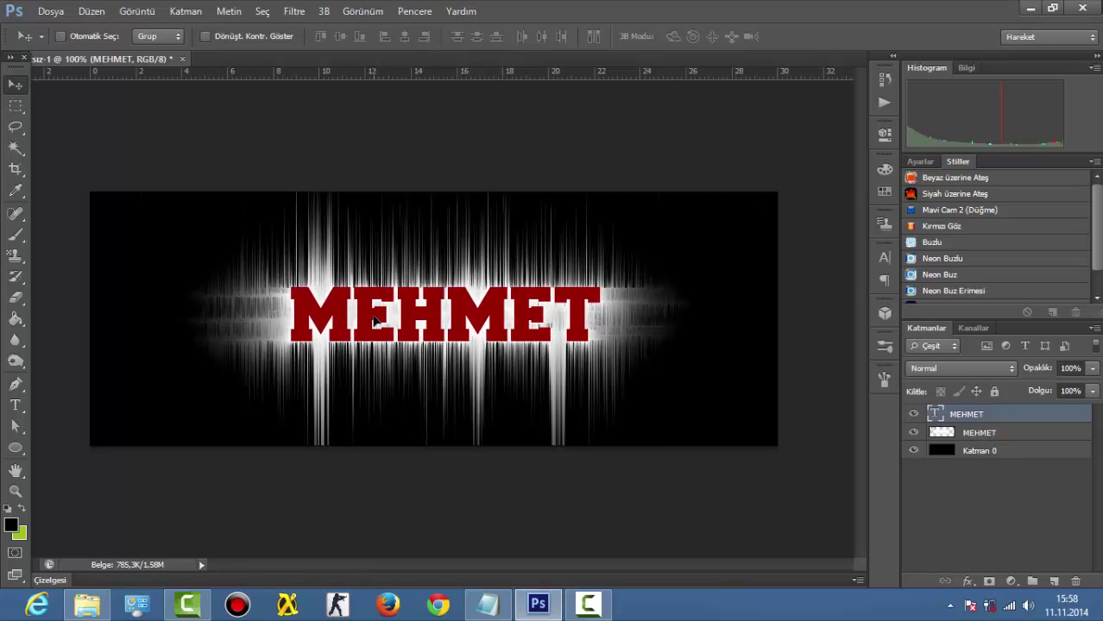
left_click(1055, 581)
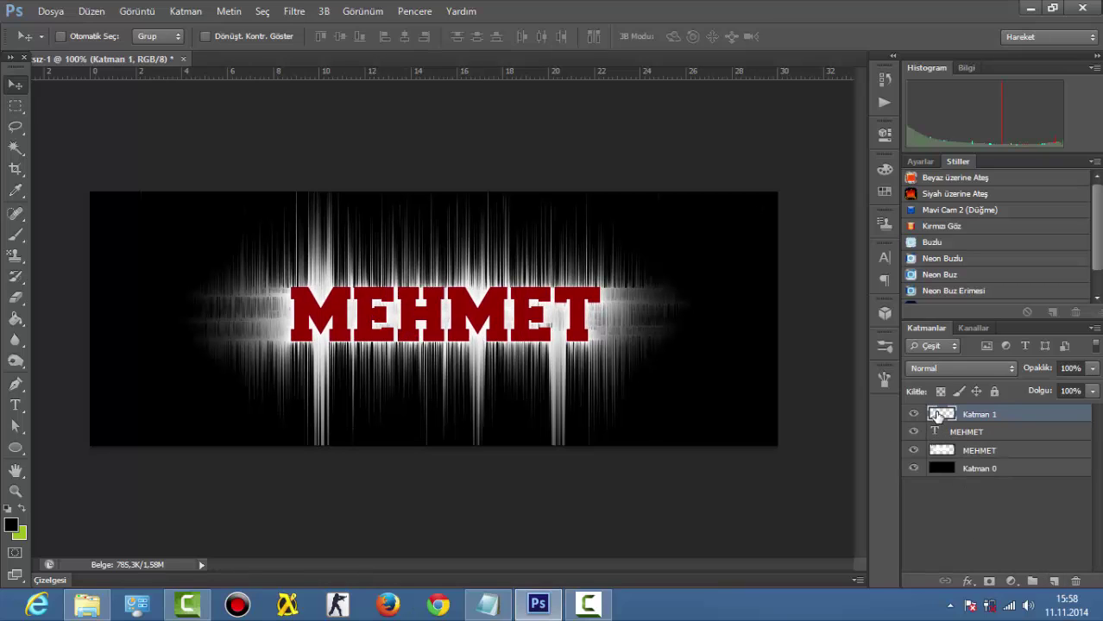
left_click_drag(15, 319, 65, 341)
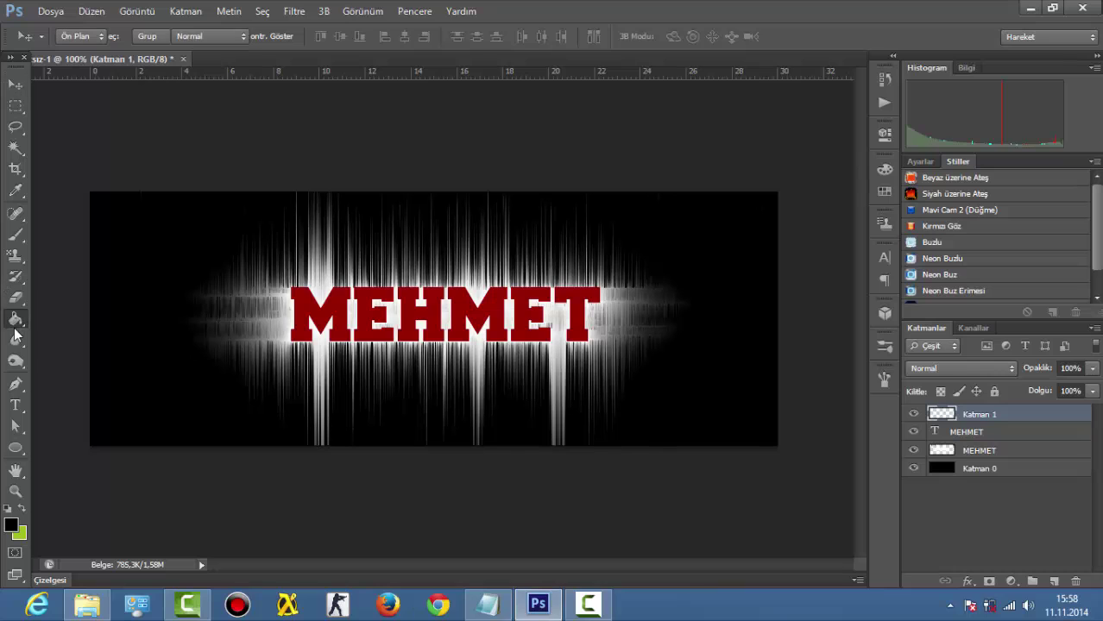
left_click(76, 319)
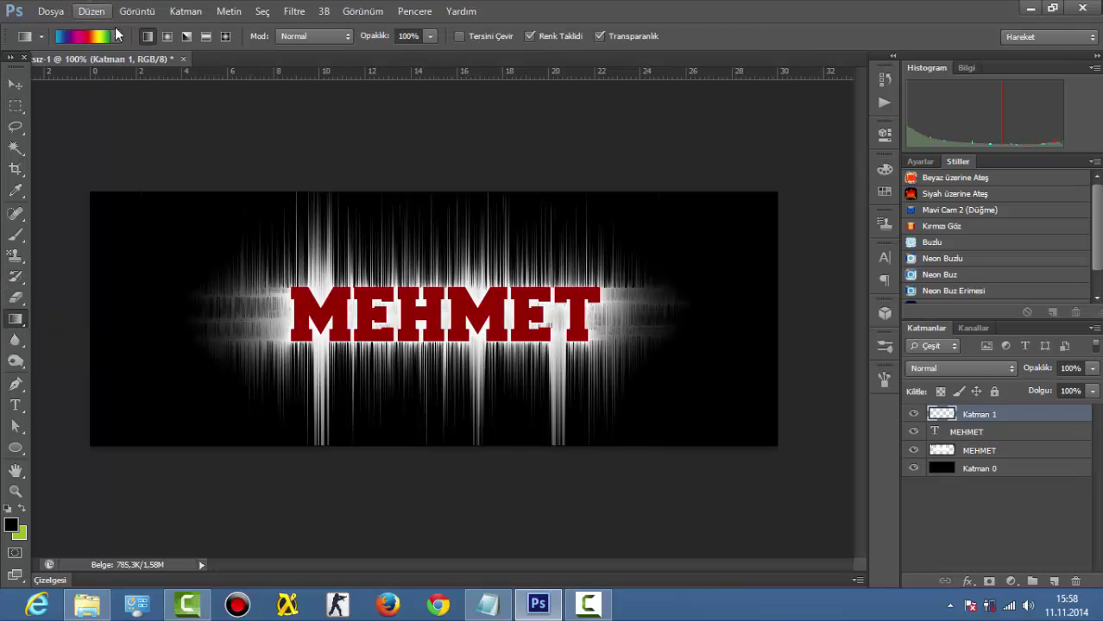
left_click(95, 38)
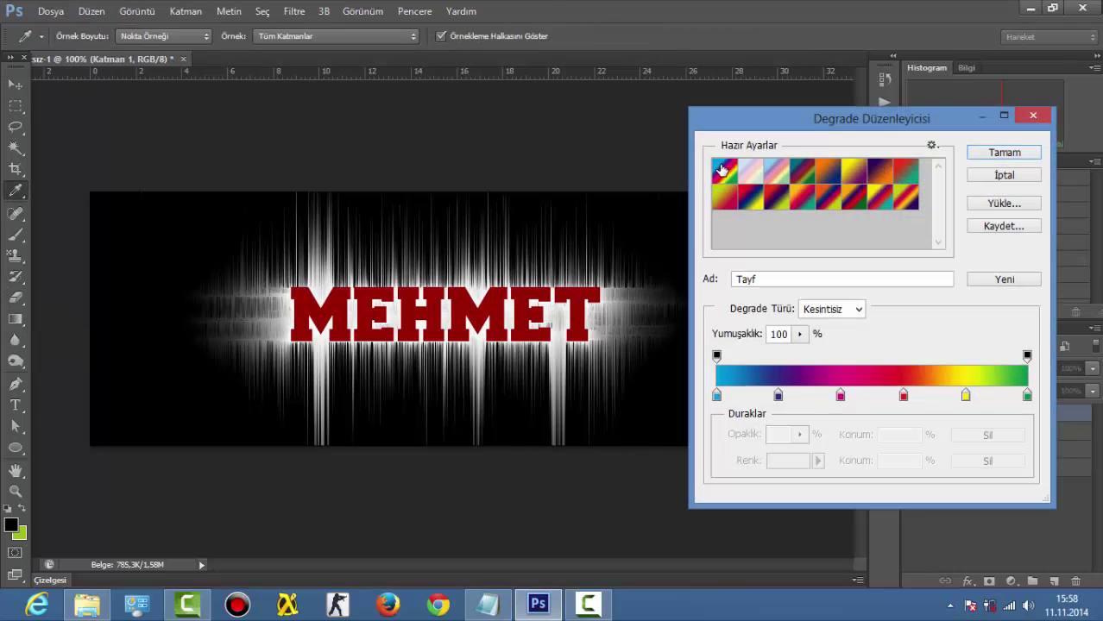
left_click(1010, 159)
Step: Hide the black background and text layers, then draw the Tayf gradient diagonally across the canvas
left_click(913, 469)
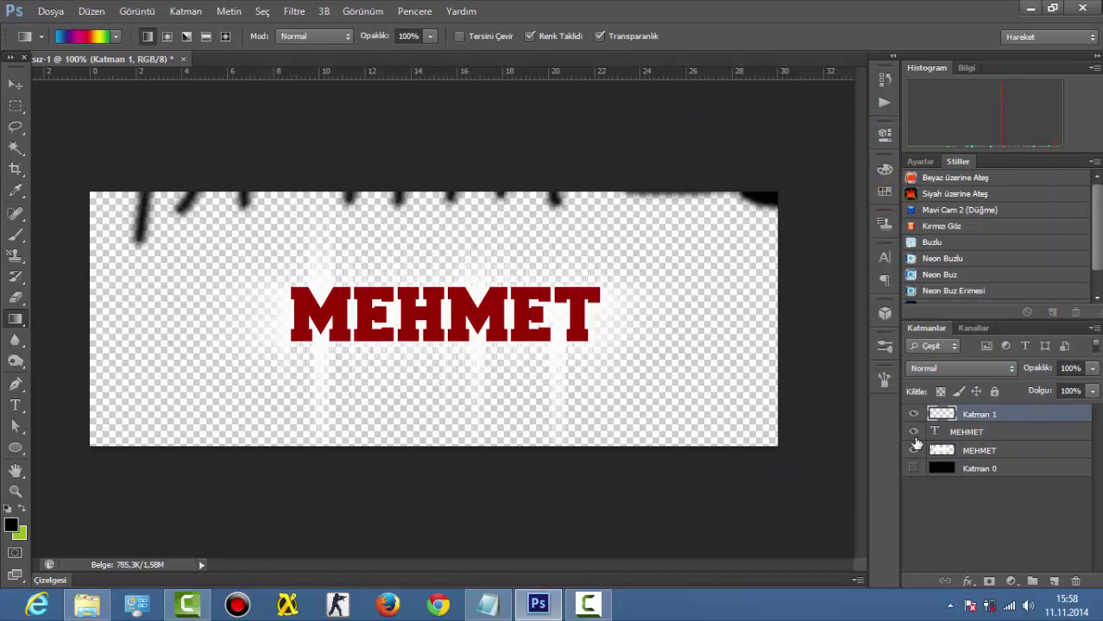
left_click(916, 443)
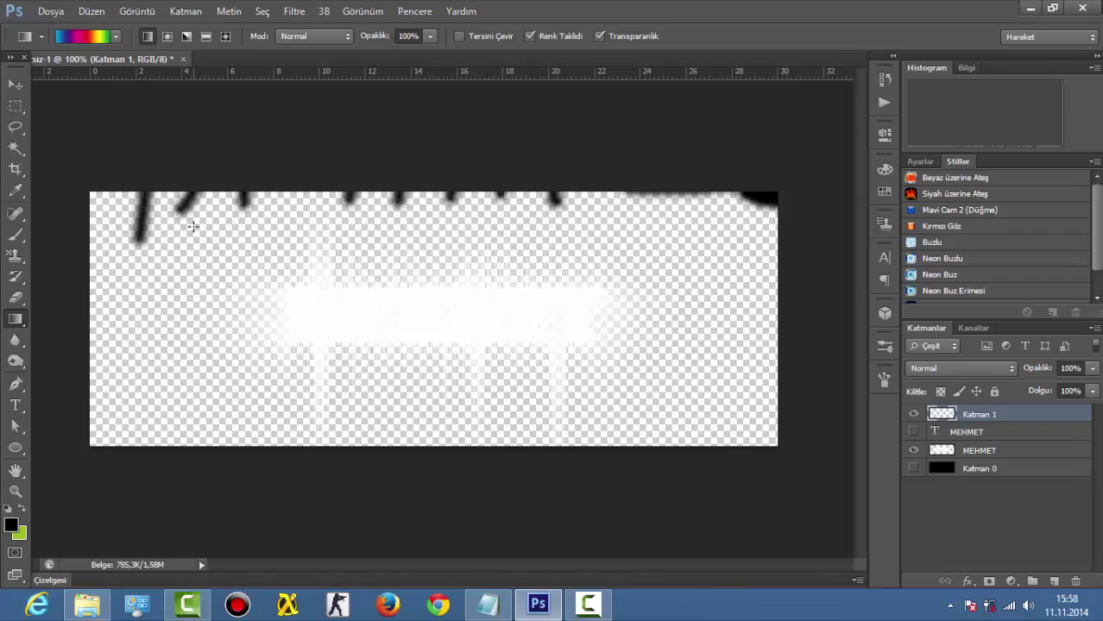
left_click_drag(194, 235, 726, 378)
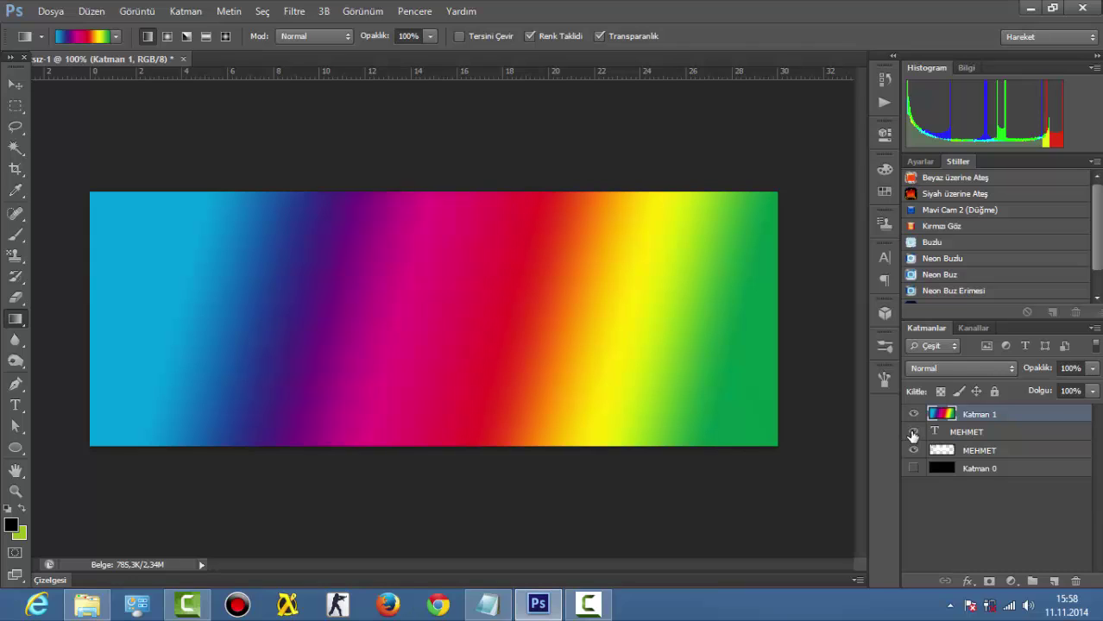
Step: Set the rainbow gradient layer's blend mode to Kaplama (Overlay)
left_click(935, 369)
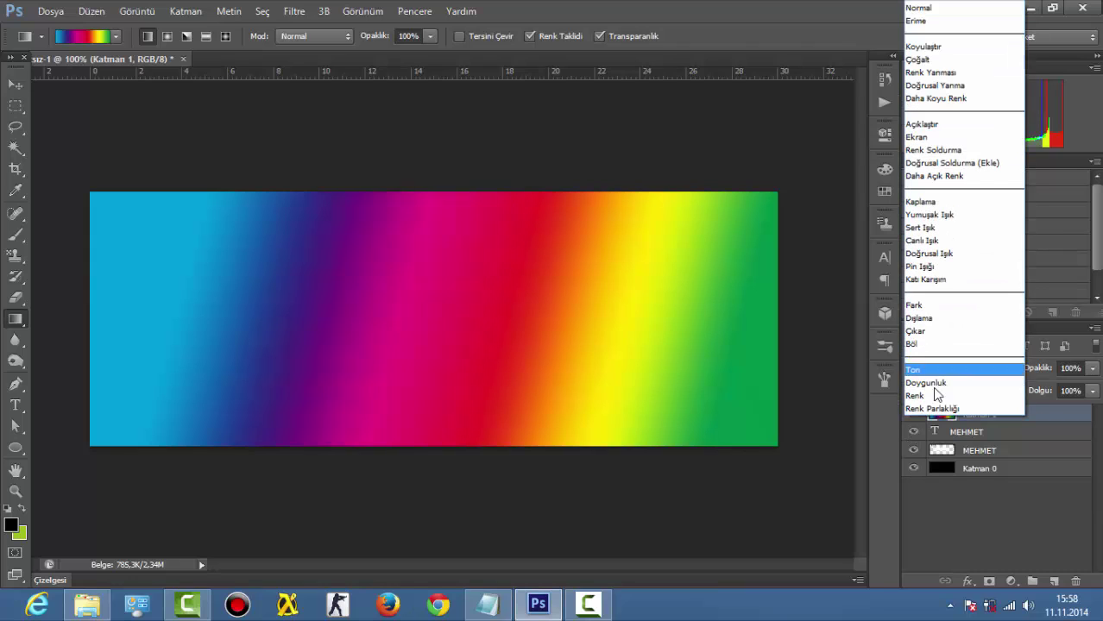
left_click(921, 203)
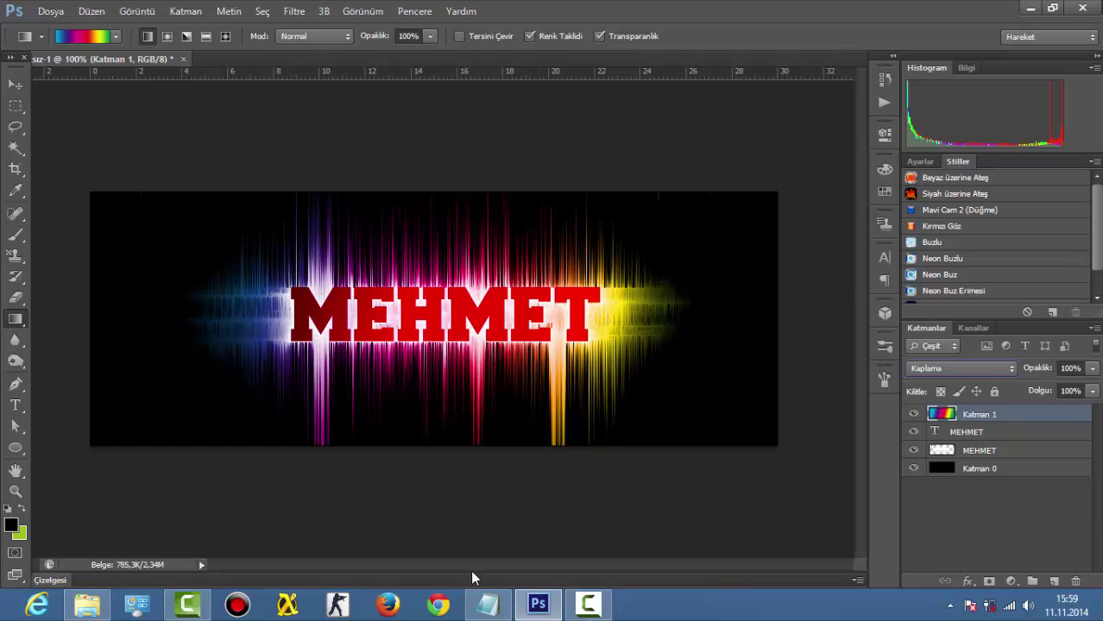
Step: In Notepad, write the line 'evet arkadaşlar gördüğünüz gibi güzel bir yazı oluştu'
left_click(488, 604)
type("evet ")
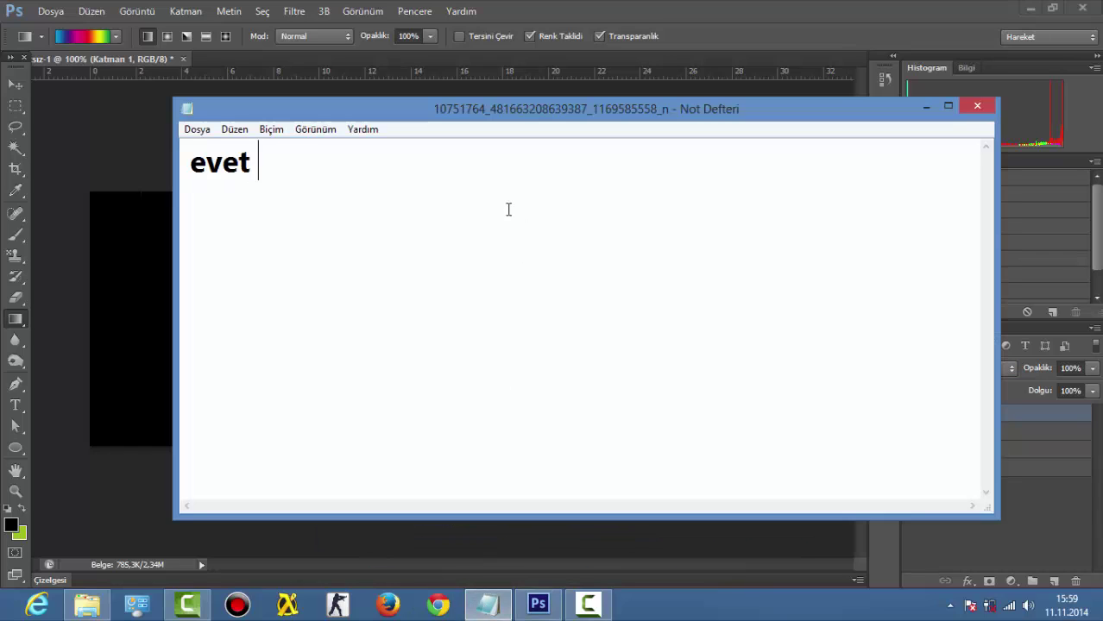
type("arkadaşlar gördü")
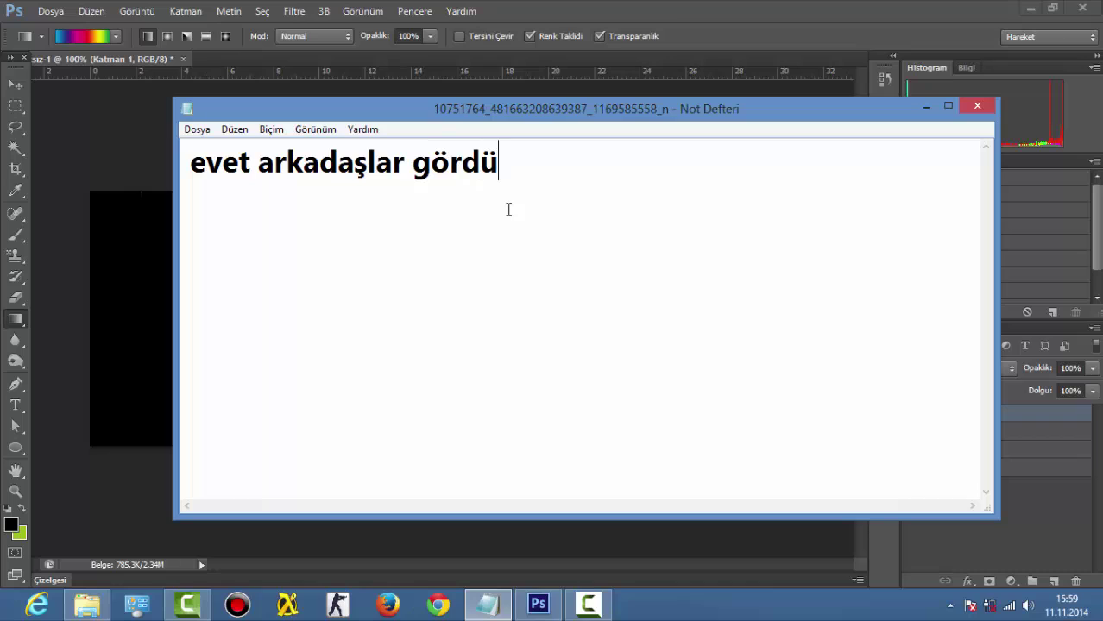
type("ğünüz gibi gü")
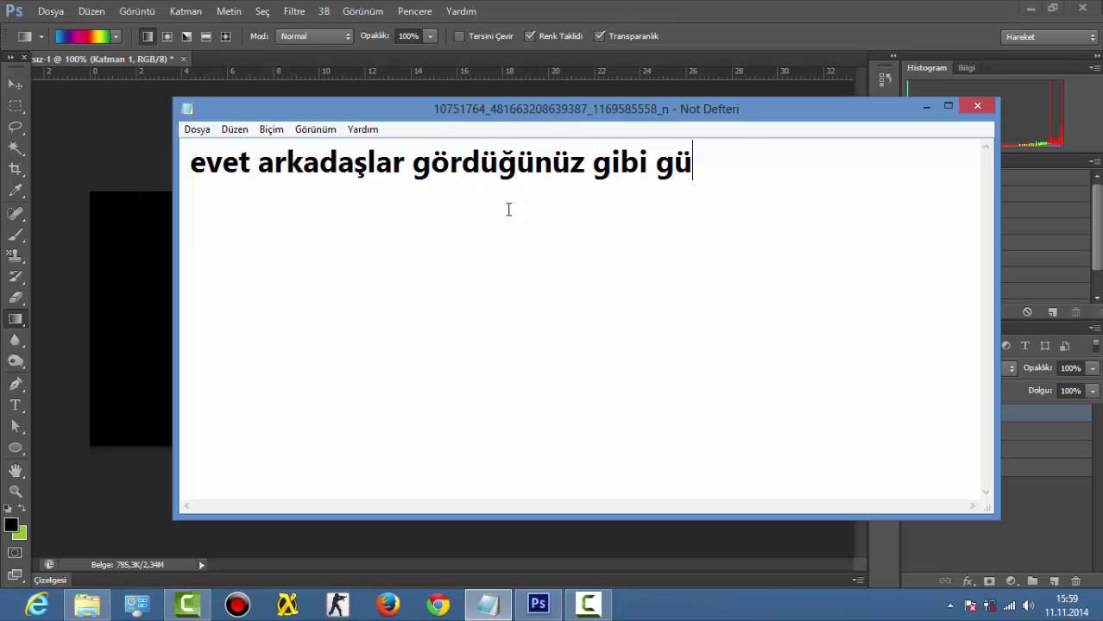
type("zel bir yazı")
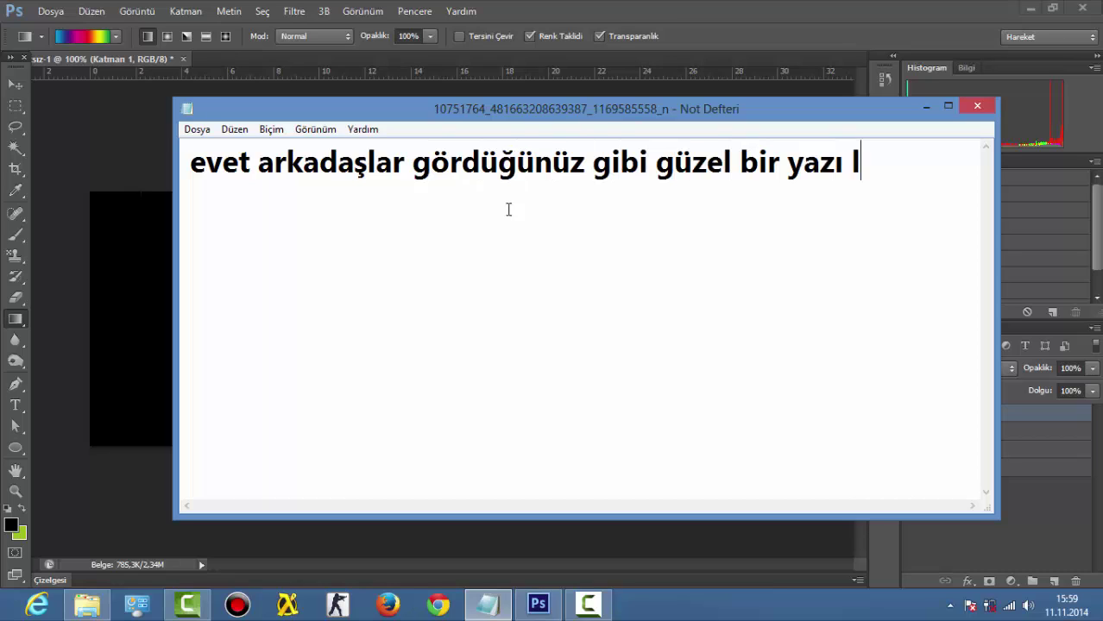
type(" oluştu")
key("Return")
Step: Add the lines 'renk yerlerini beğenmezseniz degrade kısmından' and 'farklı renkler deneyebilirsiniz'
type("renk")
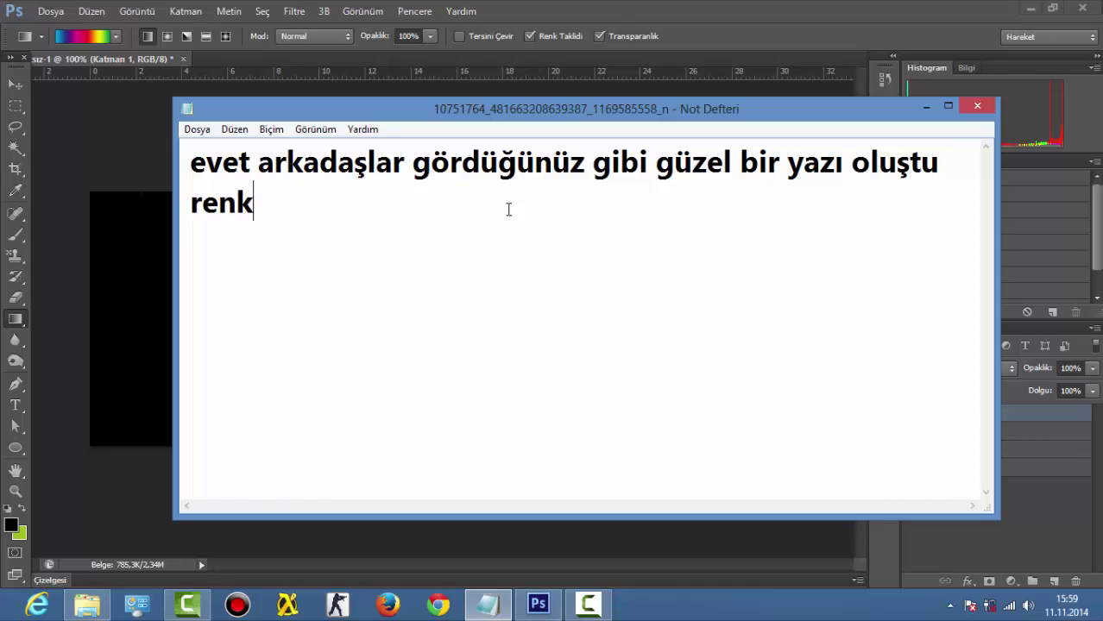
type(" yerlerini beğ")
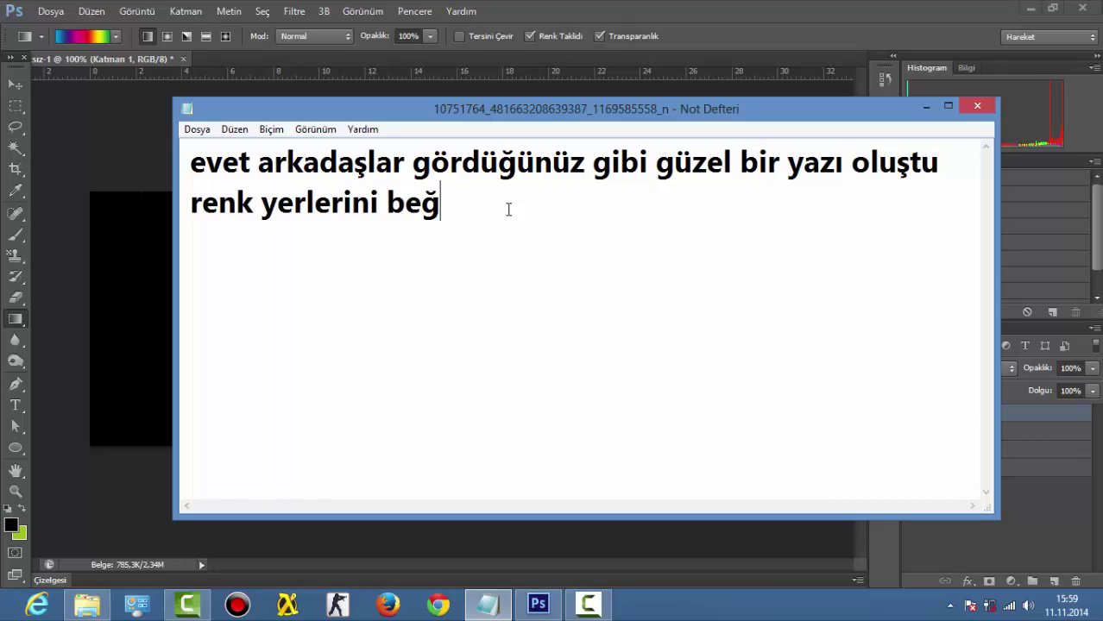
type("enmezes")
key("BackSpace")
key("BackSpace")
type("seniz")
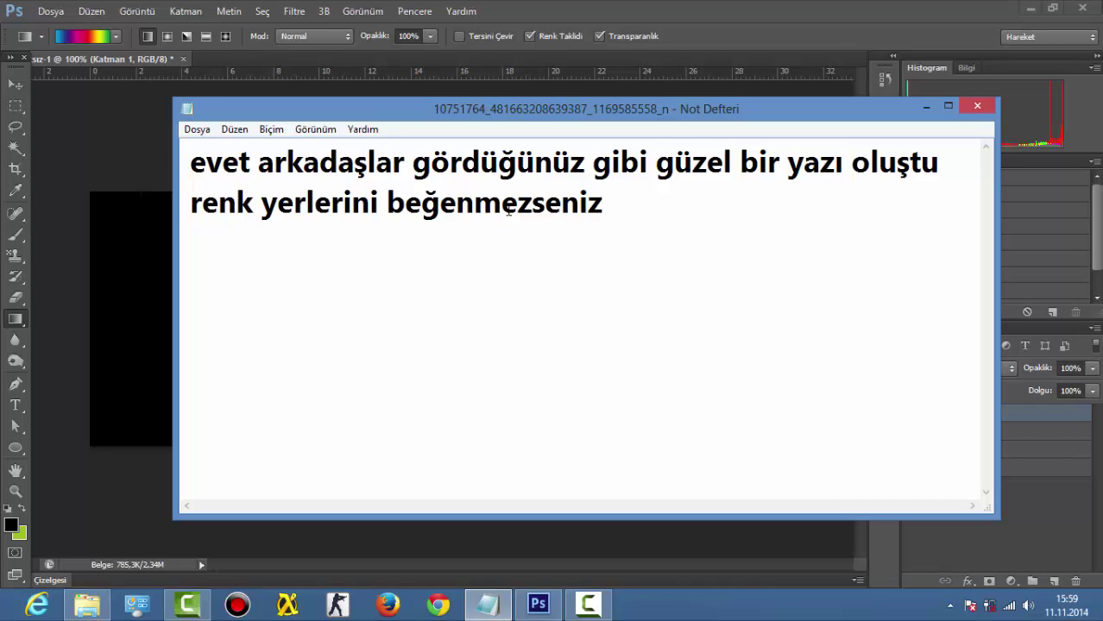
type(" degrade kısmı")
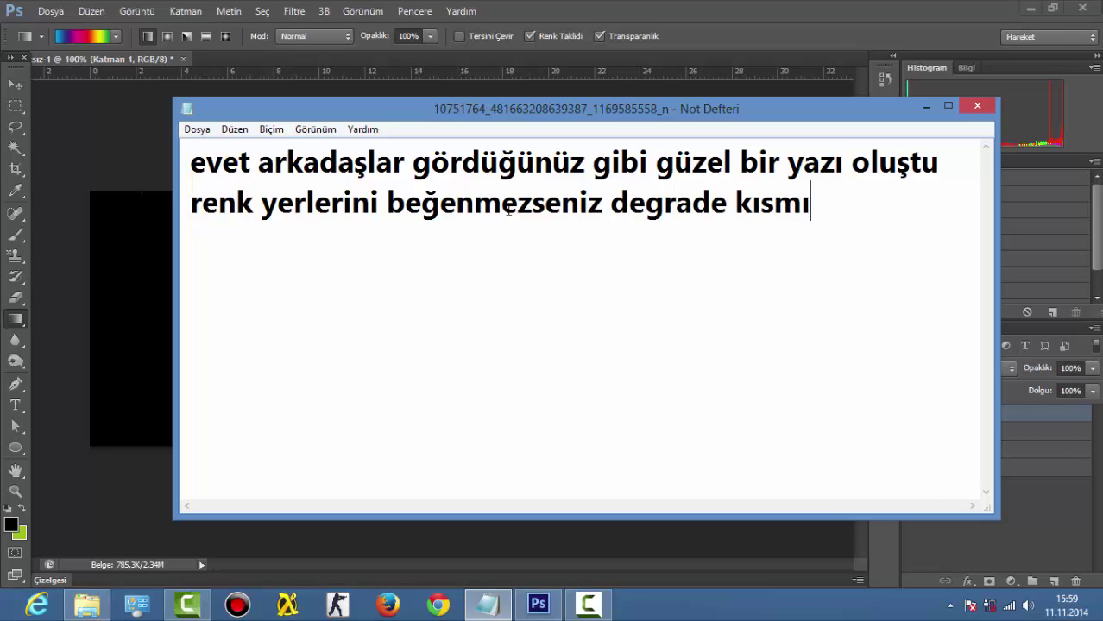
type("ndan")
key("Return")
type("farklı re")
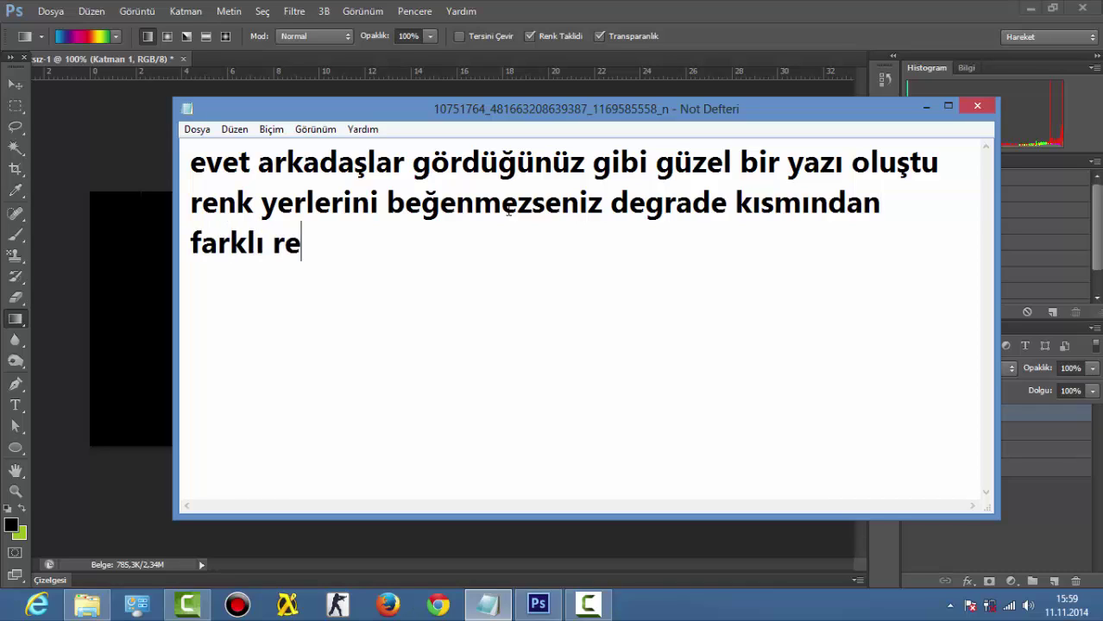
type("nkler deneyebili")
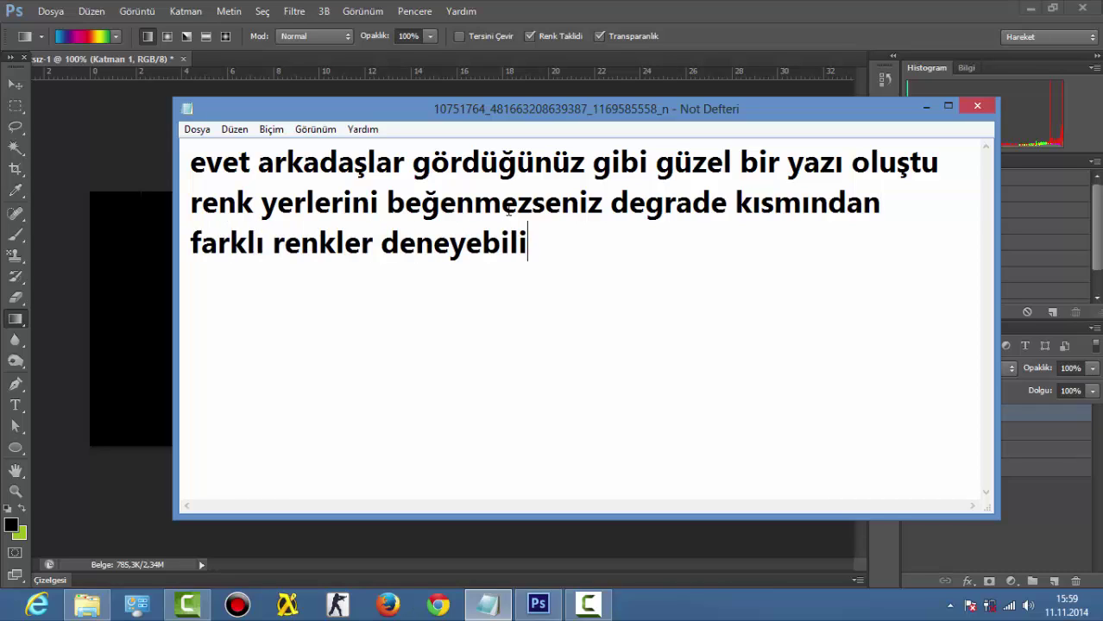
type("rsiniz")
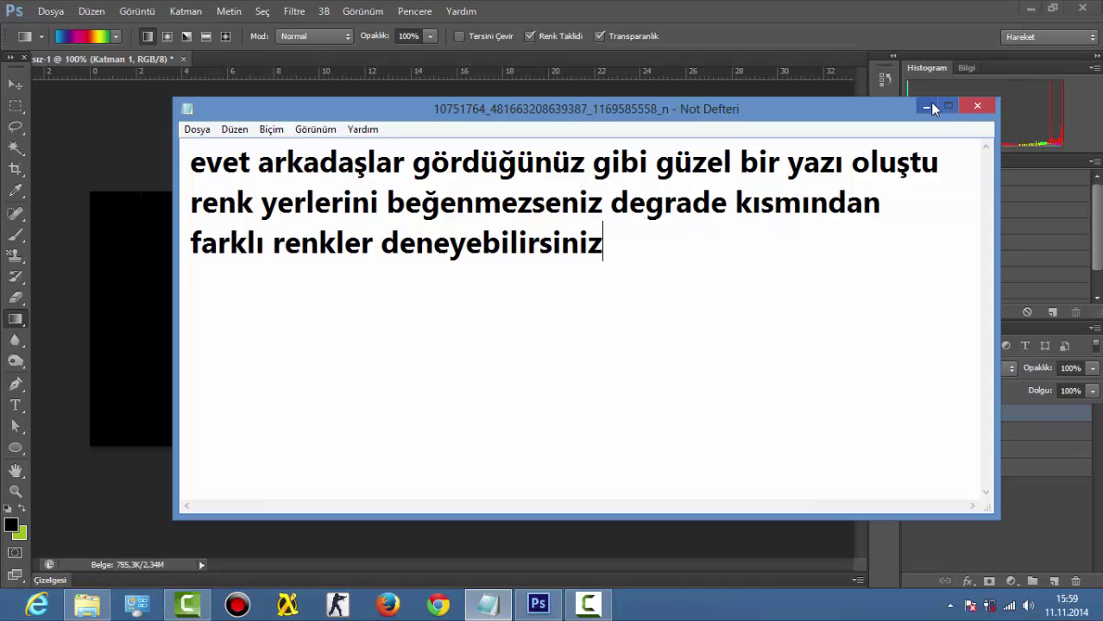
left_click(929, 106)
Step: Pick a different gradient preset and briefly preview the gradient layer on its own
left_click(115, 34)
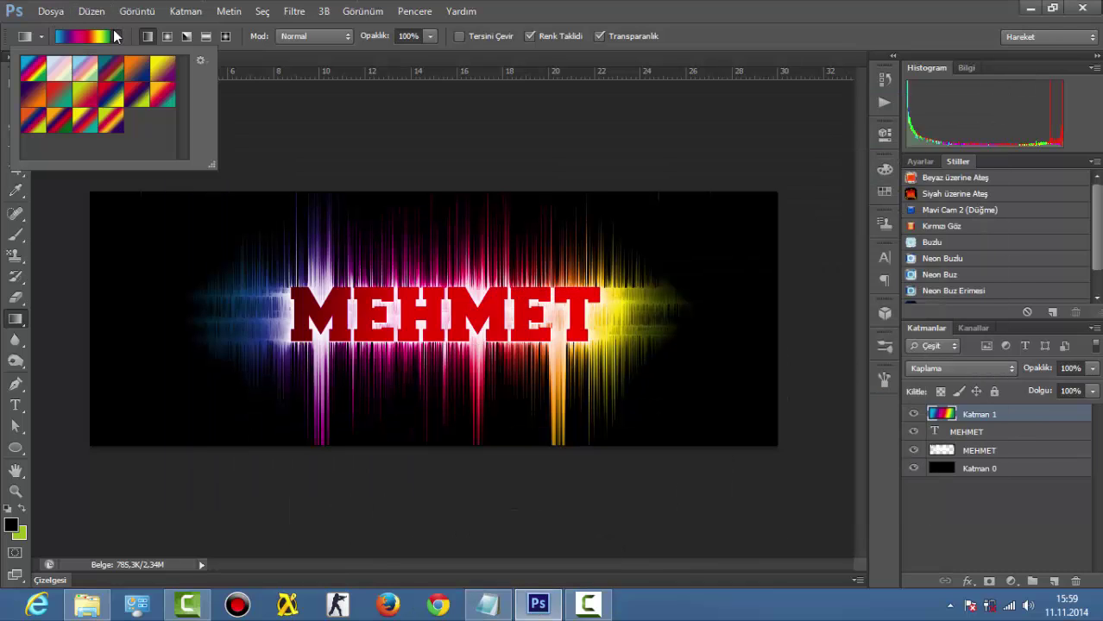
left_click(119, 93)
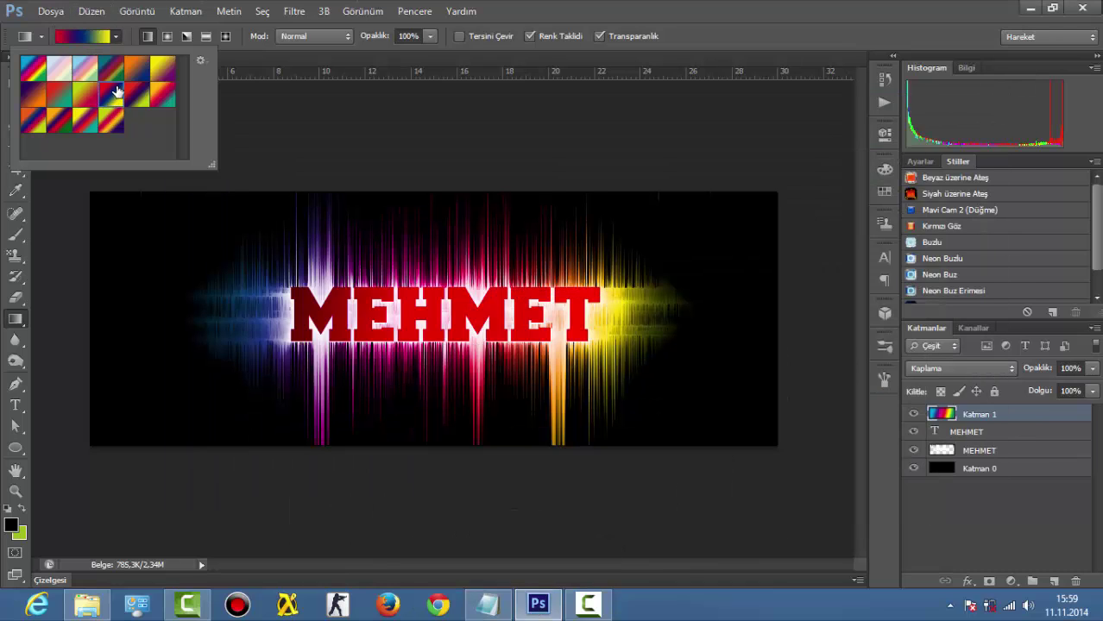
left_click(914, 433)
left_click(914, 468)
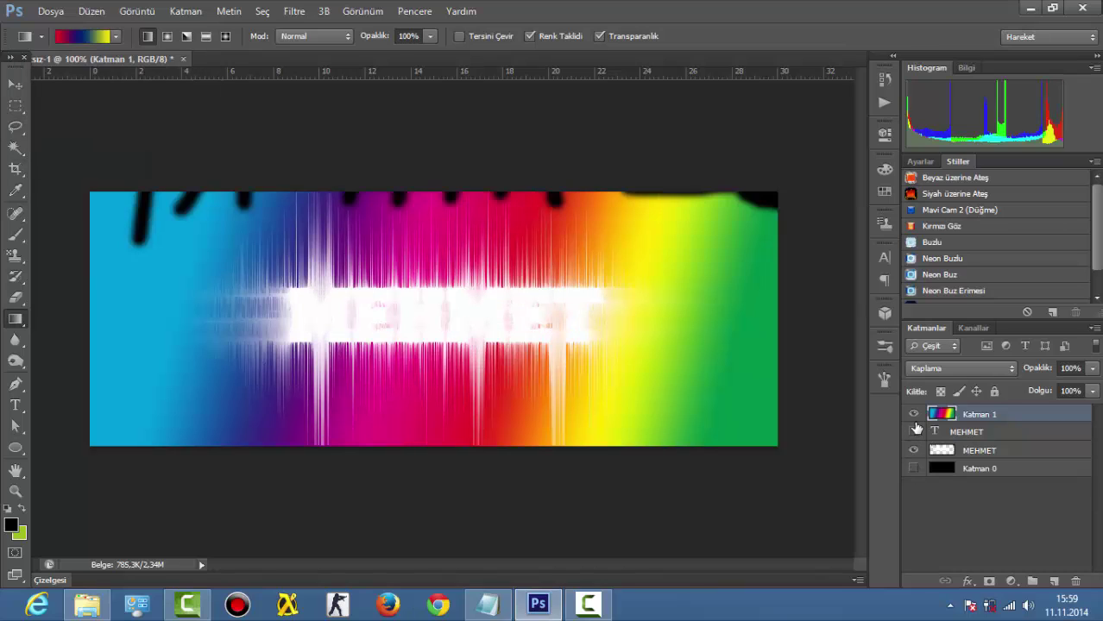
left_click(913, 469)
left_click(913, 432)
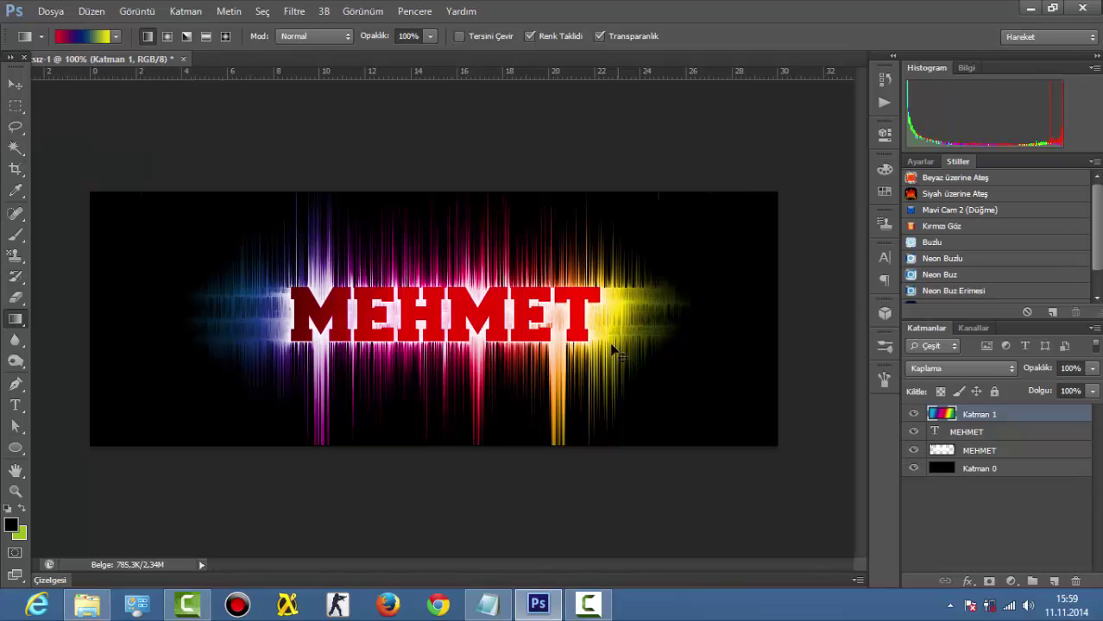
Step: Redraw the gradient across the light burst several times in different directions
left_click_drag(474, 283, 483, 285)
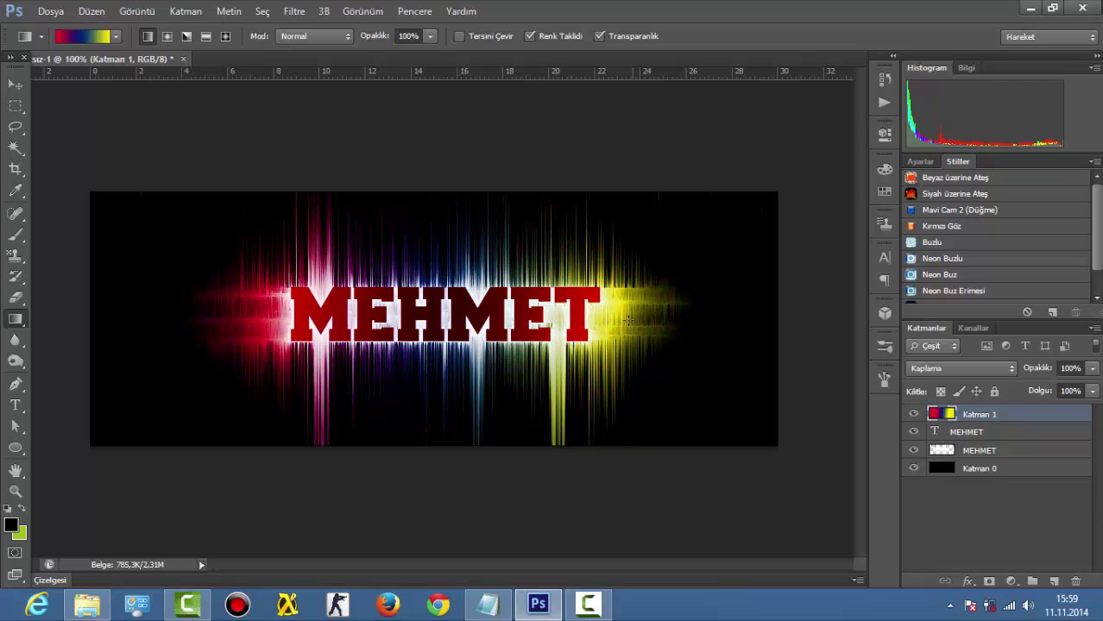
left_click_drag(280, 304, 575, 312)
left_click_drag(264, 302, 730, 347)
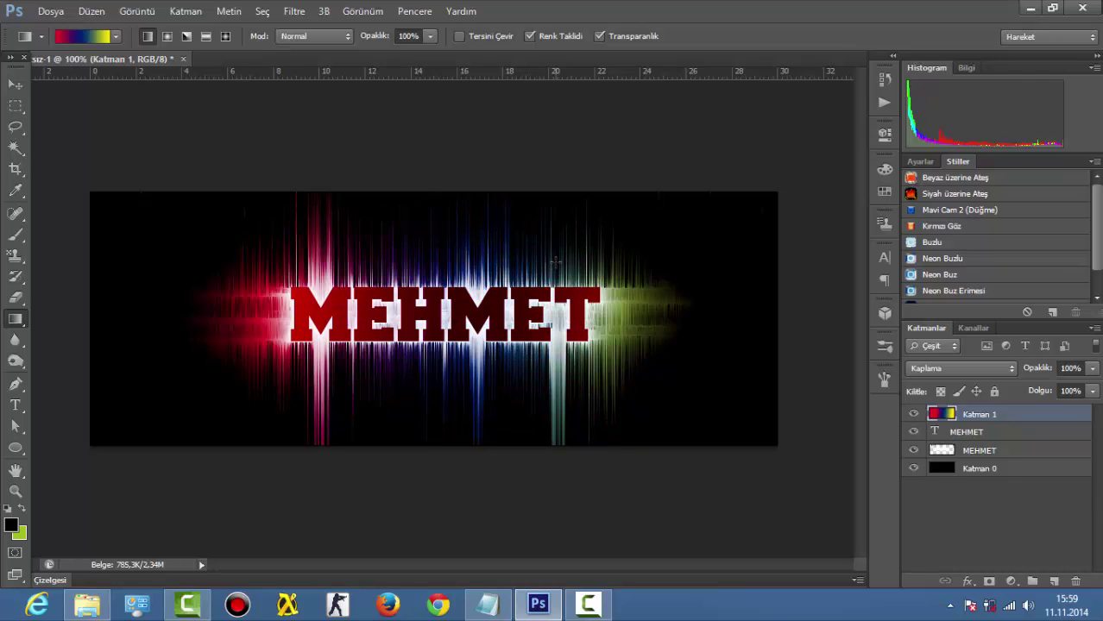
left_click_drag(555, 261, 267, 396)
left_click_drag(300, 236, 652, 395)
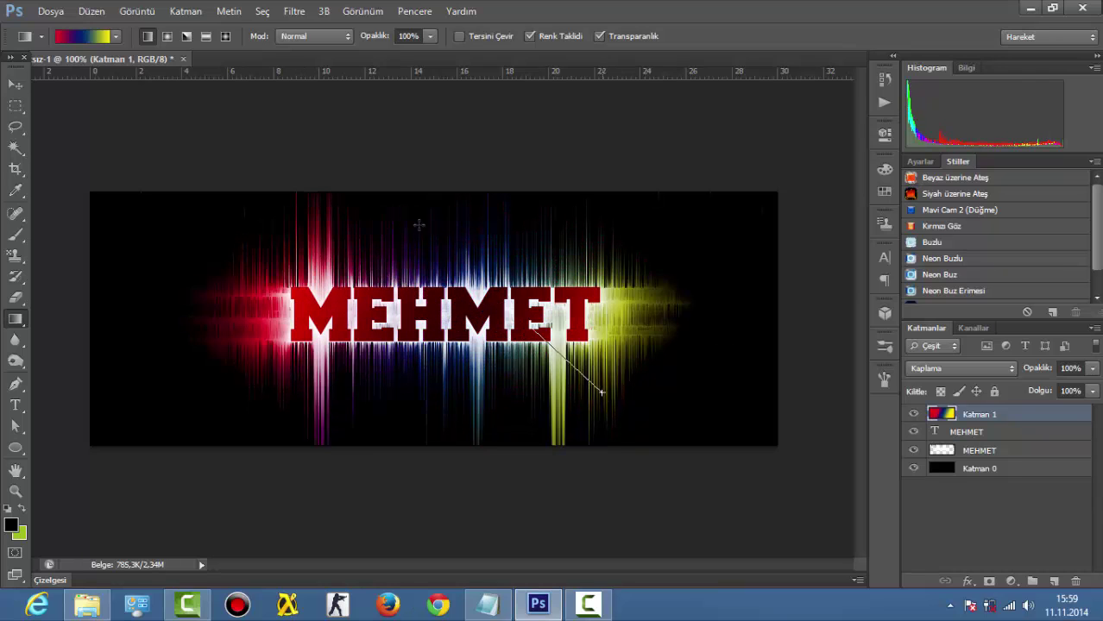
left_click_drag(592, 369, 418, 226)
Step: Choose another preset and drag it across the burst for blue-to-red-orange streaks
left_click(116, 38)
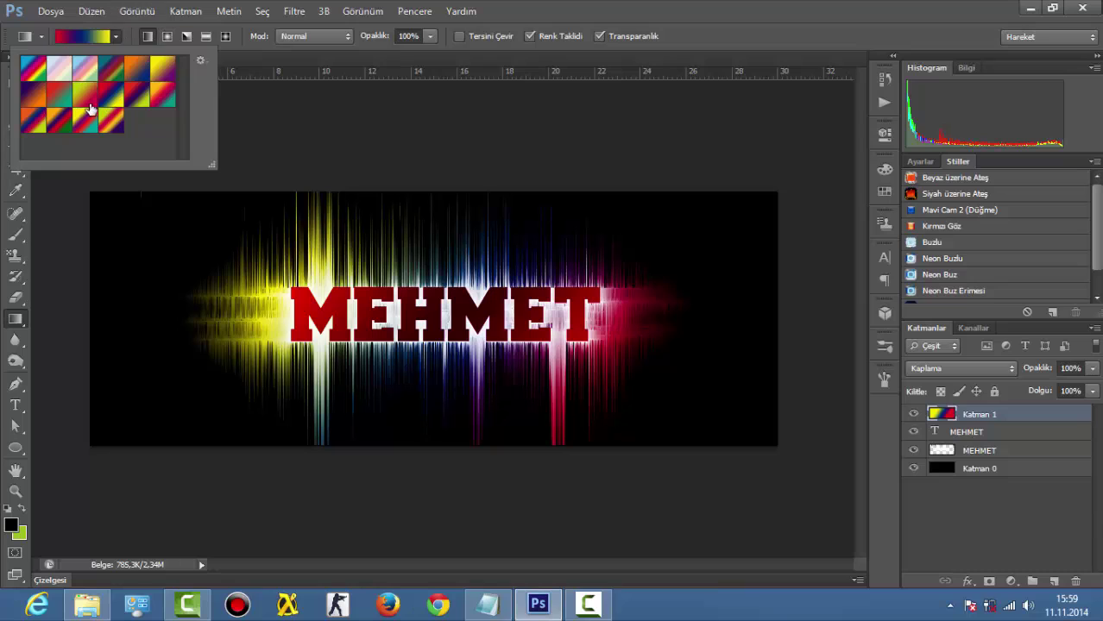
left_click(35, 84)
left_click_drag(191, 239, 813, 419)
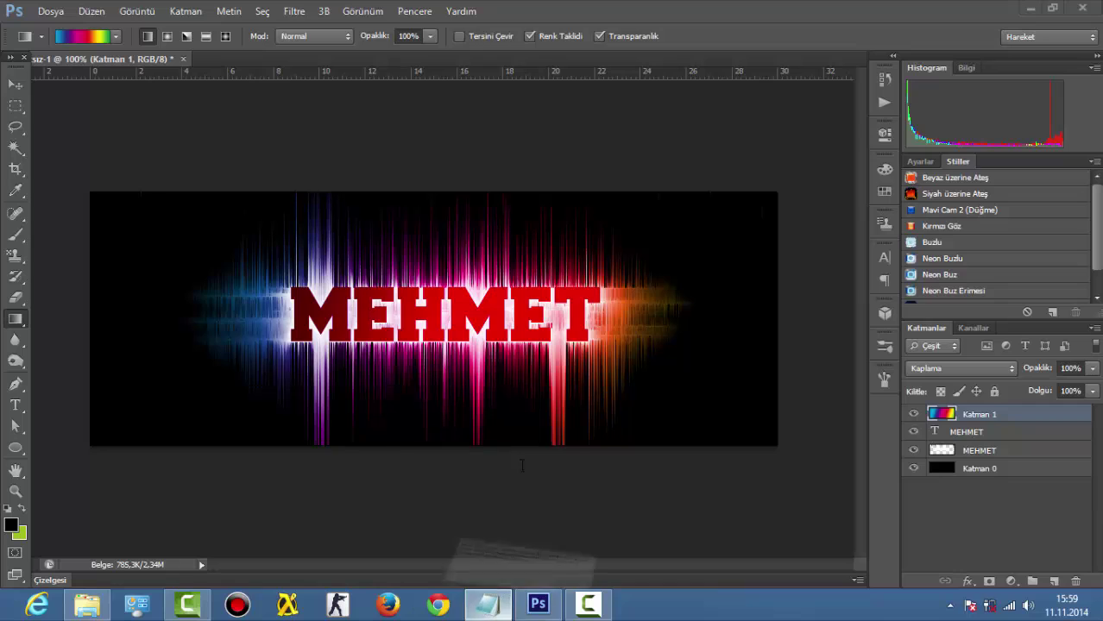
left_click(511, 604)
Step: Replace the note with 'GÖRDÜĞÜNÜZ GİBİ ARKADAŞLAR HER RENK OLUYOR' plus the author's next-lesson farewell
key("ctrl+a")
type("GÖRDÜĞÜ")
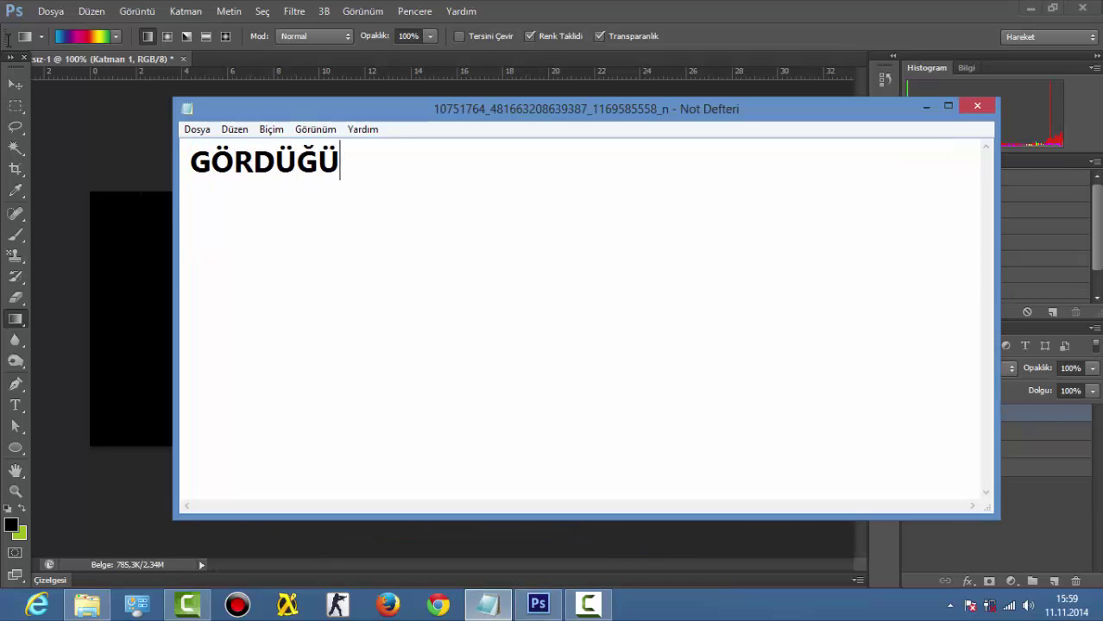
type("NÜZ GİBİ ARKADAŞLAR")
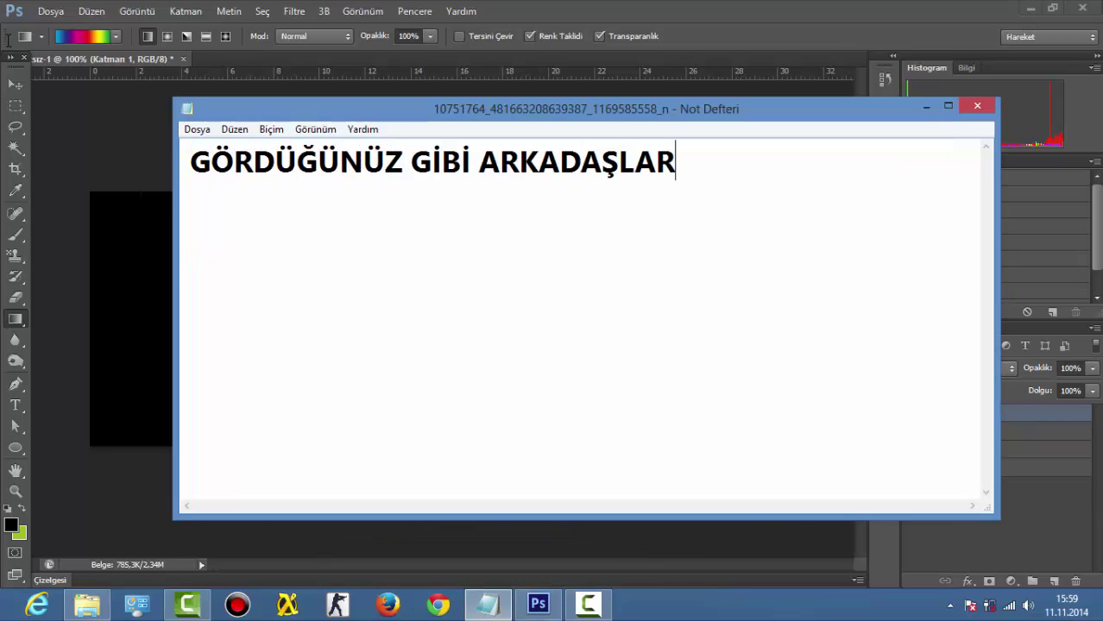
type(" HER RENK OLUYOR")
key("Return")
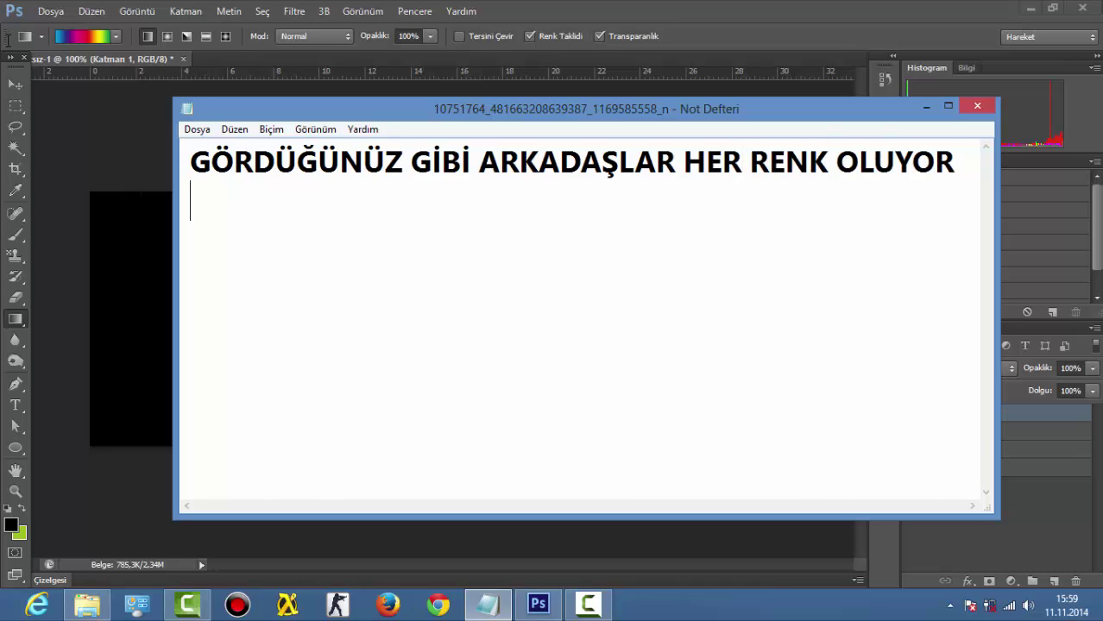
type("BEN ")
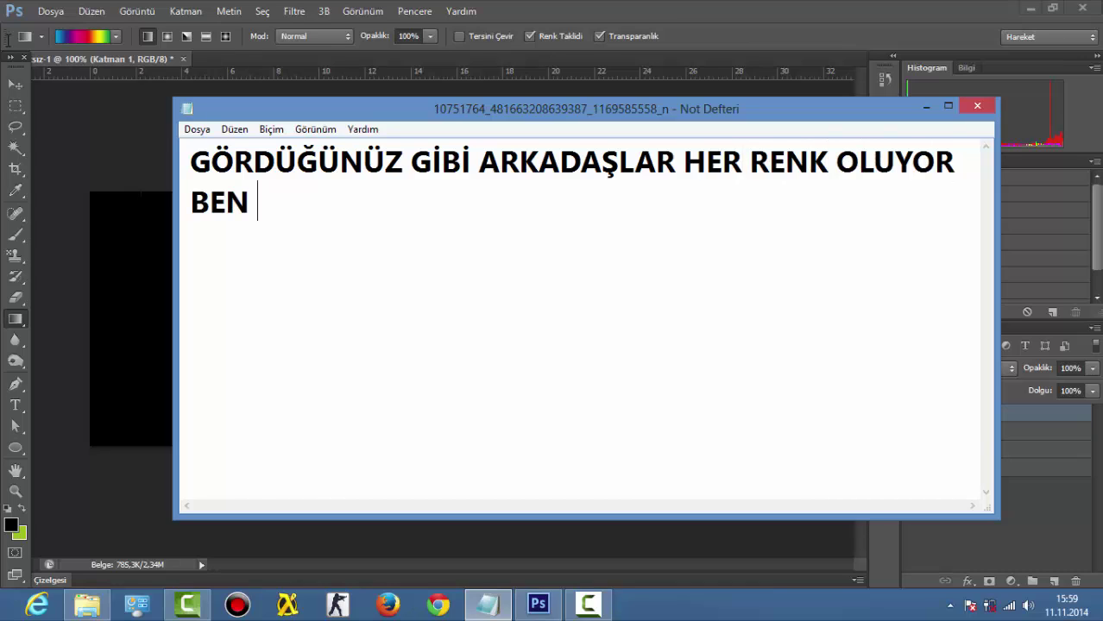
type("MEHMET KAYNAK :")
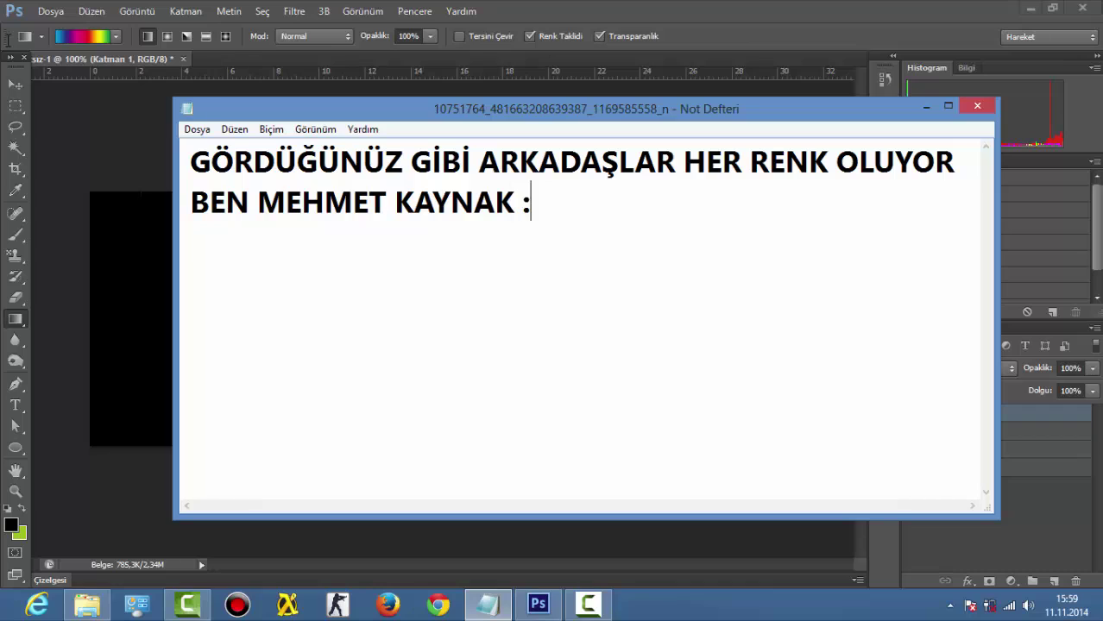
type(") BİR")
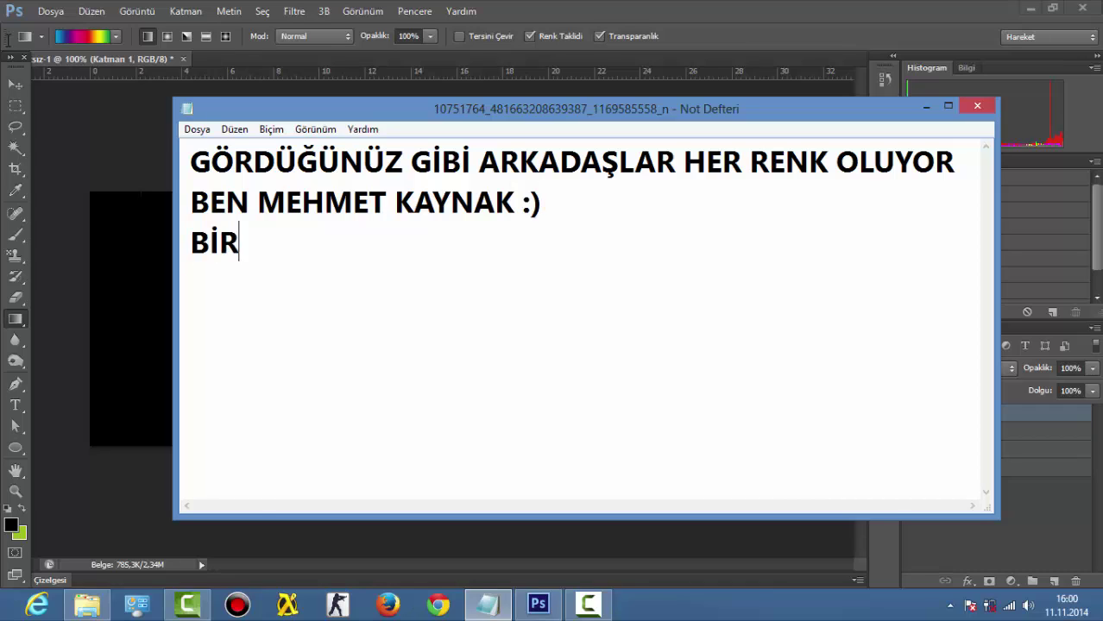
type(" DAHAKİ PHOTOS")
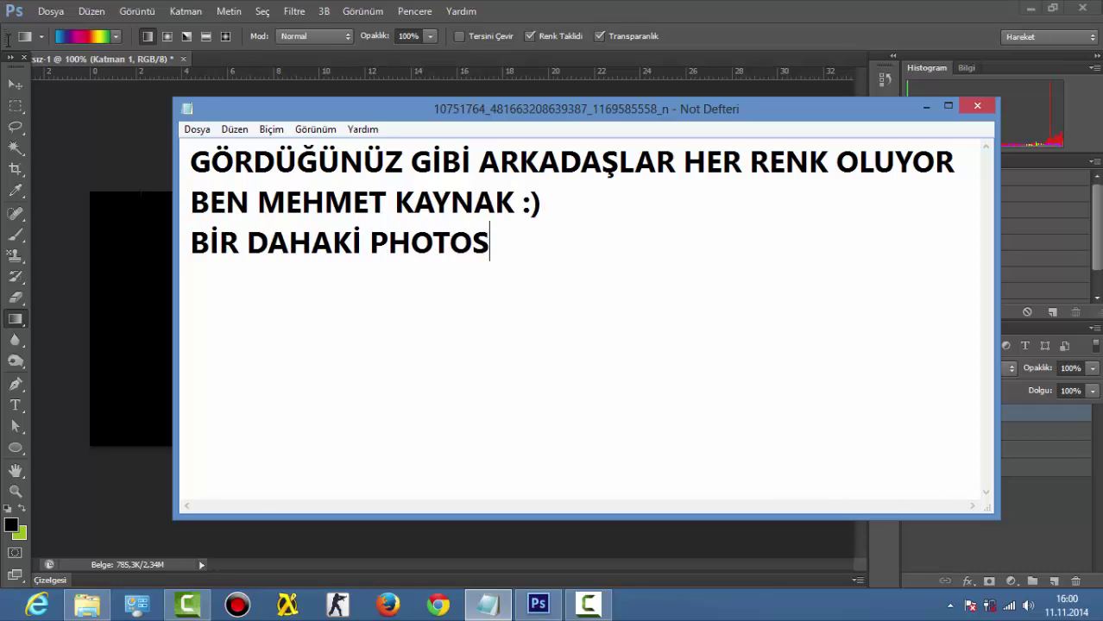
type("HOP CS6 DERSMİ")
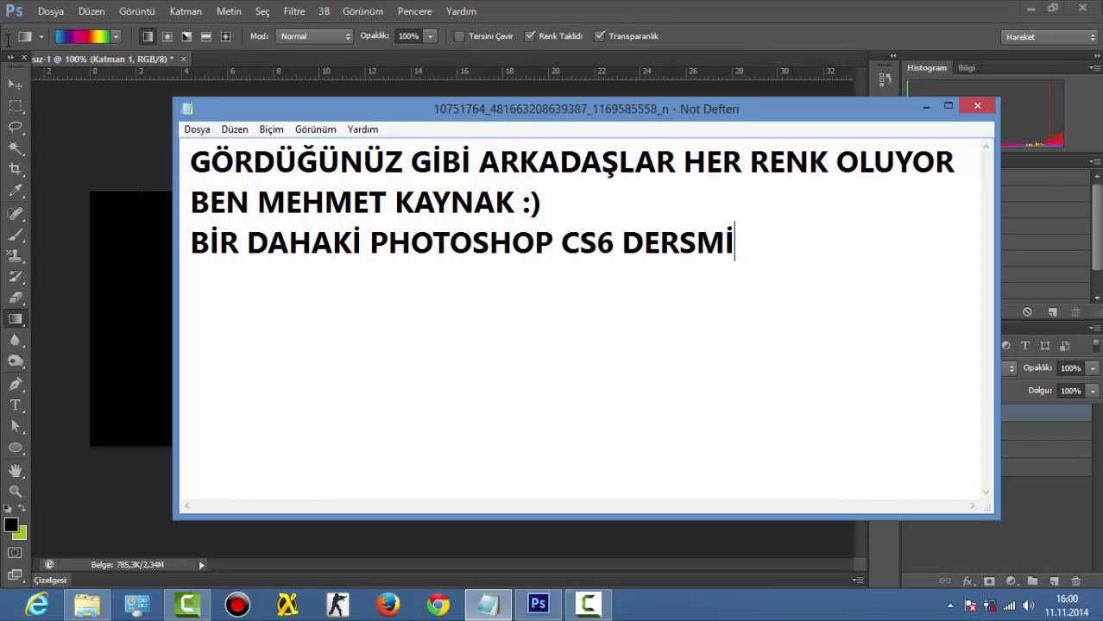
key("BackSpace")
key("BackSpace")
type("İMİZDE G")
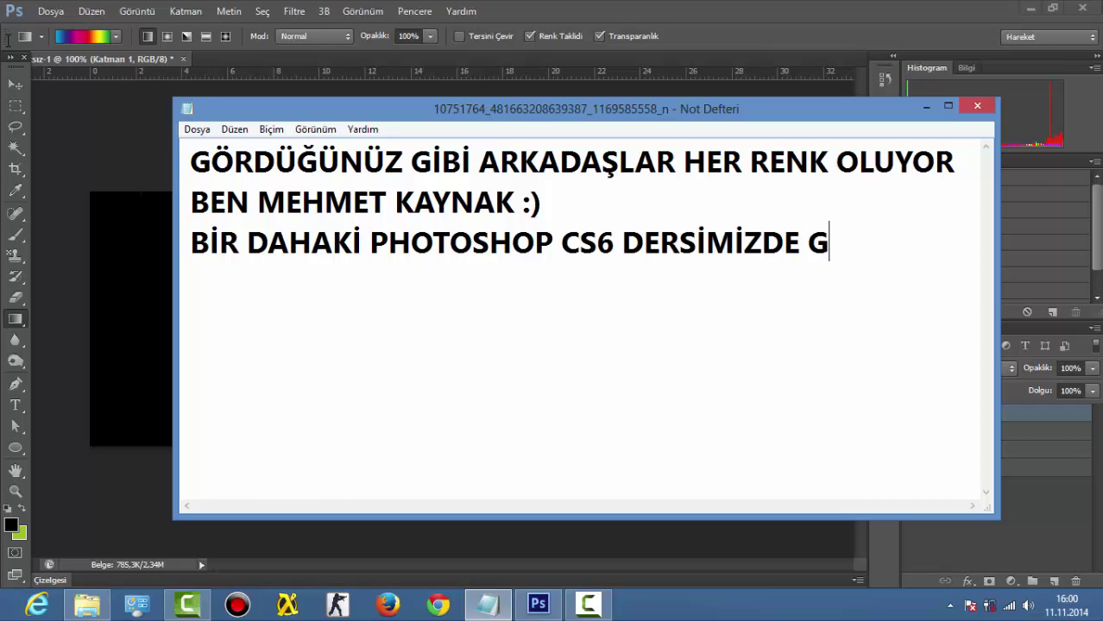
type("ÖRÜŞÜRÜ")
key("Return")
type(":)")
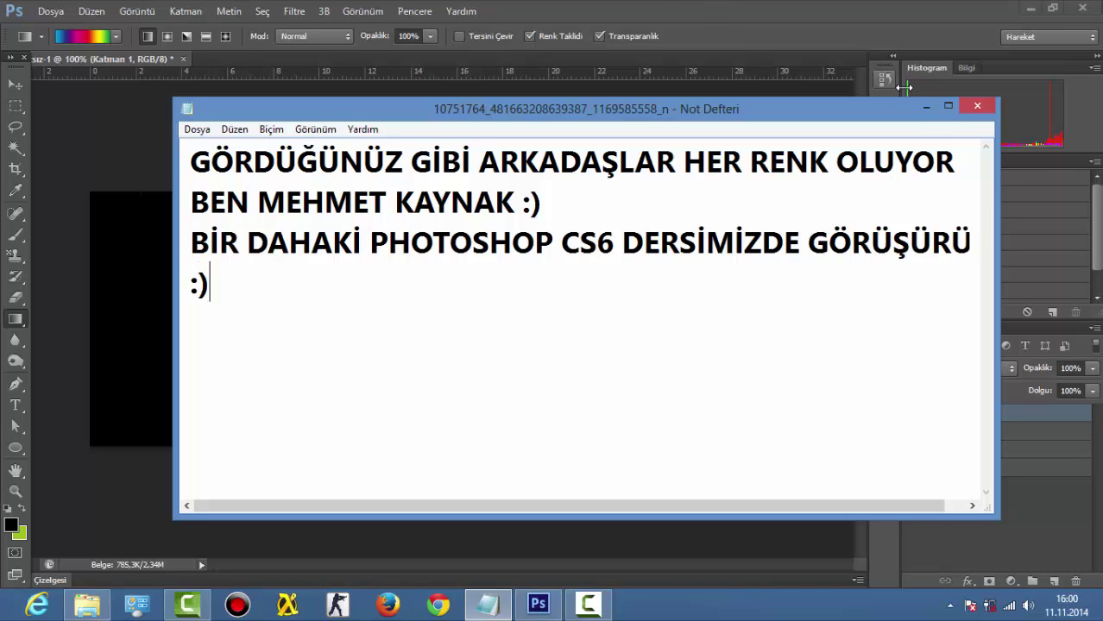
Step: Save the banner as a PNG copy named MEHA
left_click(925, 107)
key("ctrl+shift+s")
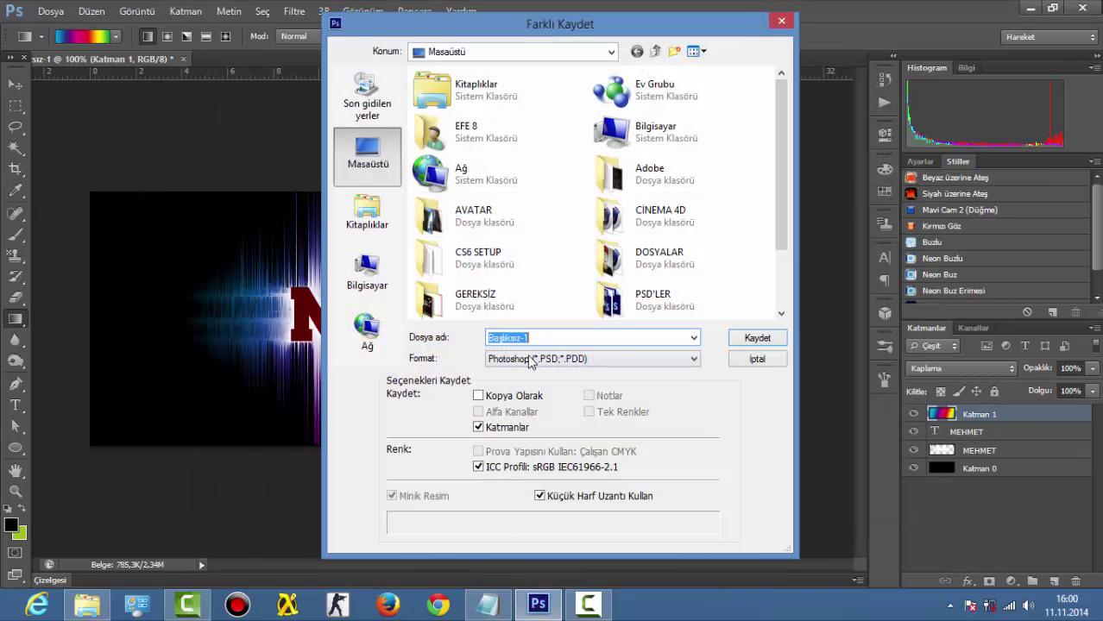
left_click(591, 358)
left_click(525, 552)
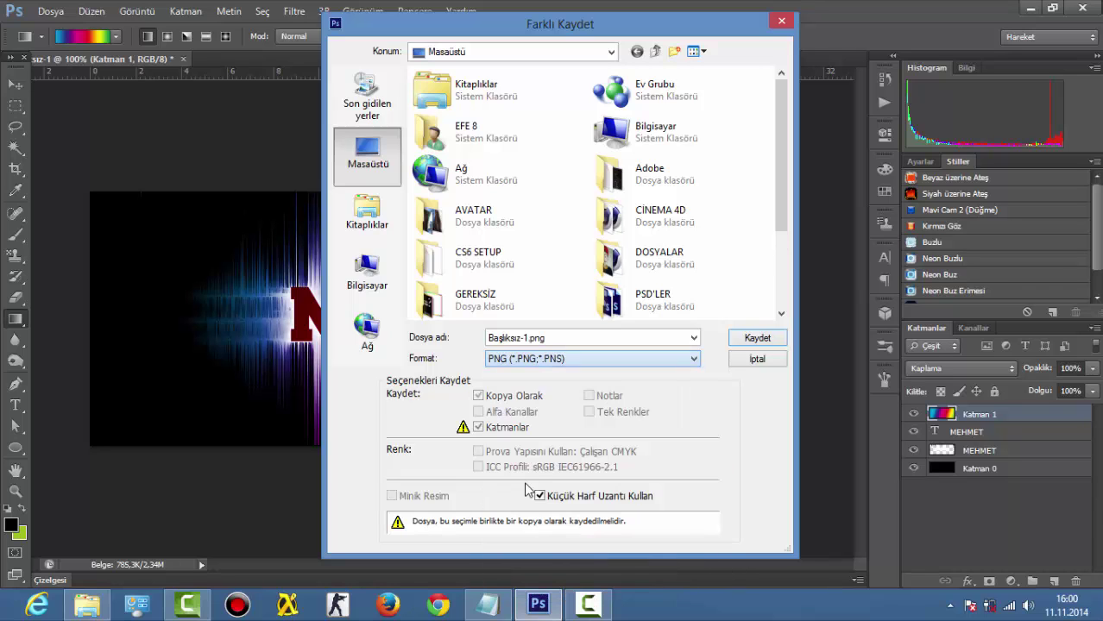
double_click(489, 339)
type("MEH")
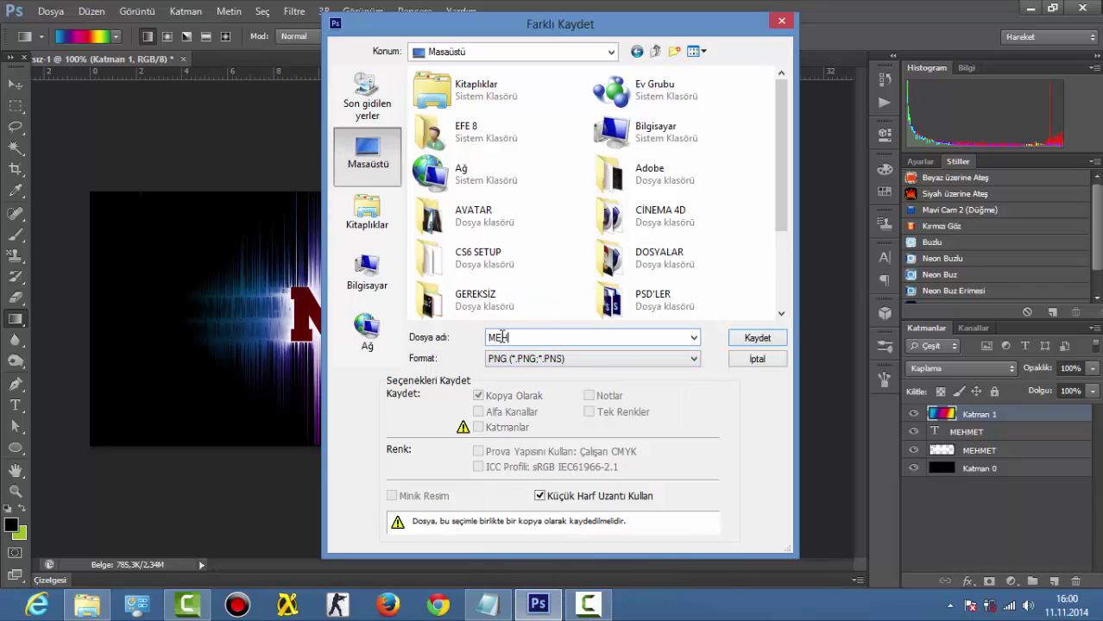
type("AY")
key("Return")
key("Return")
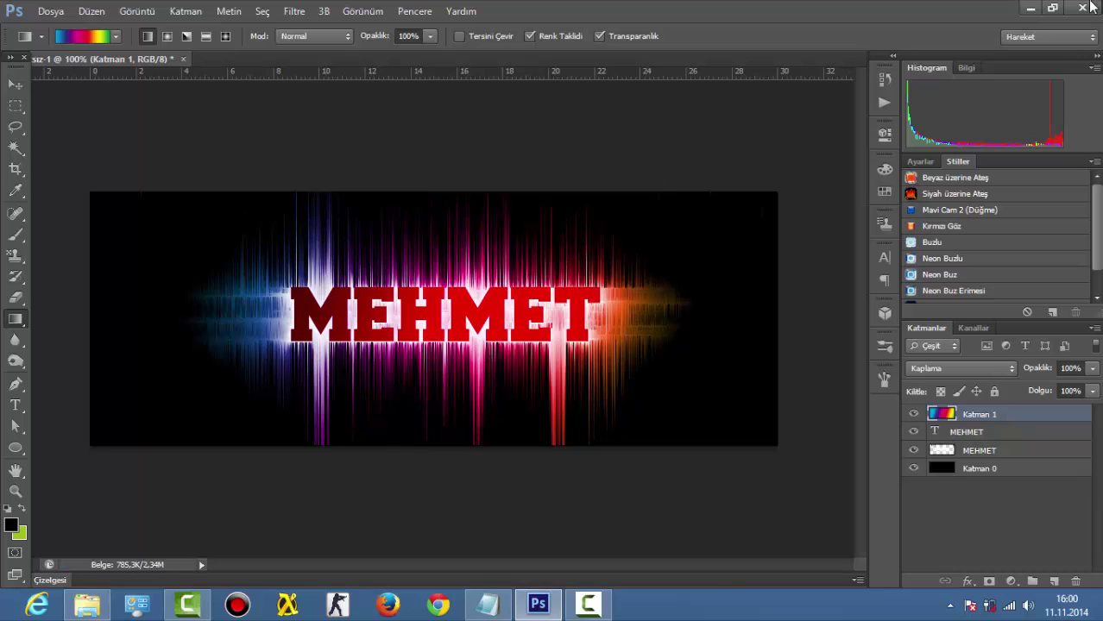
Step: Preview the saved MEHA PNG from the desktop in Windows Photo Viewer
left_click(1026, 6)
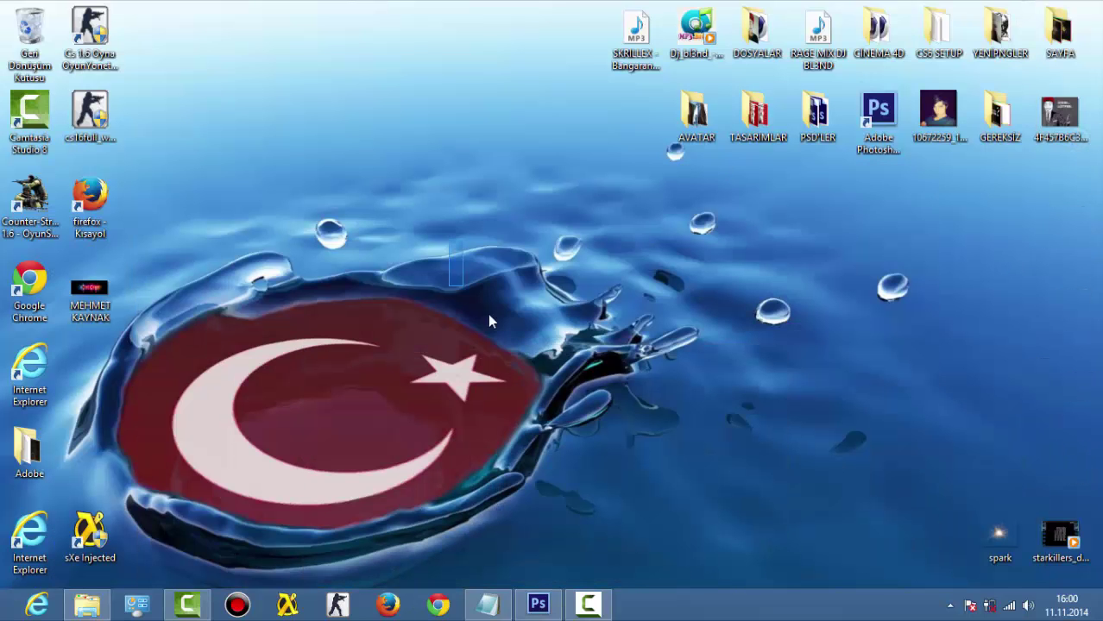
right_click(89, 293)
left_click(147, 225)
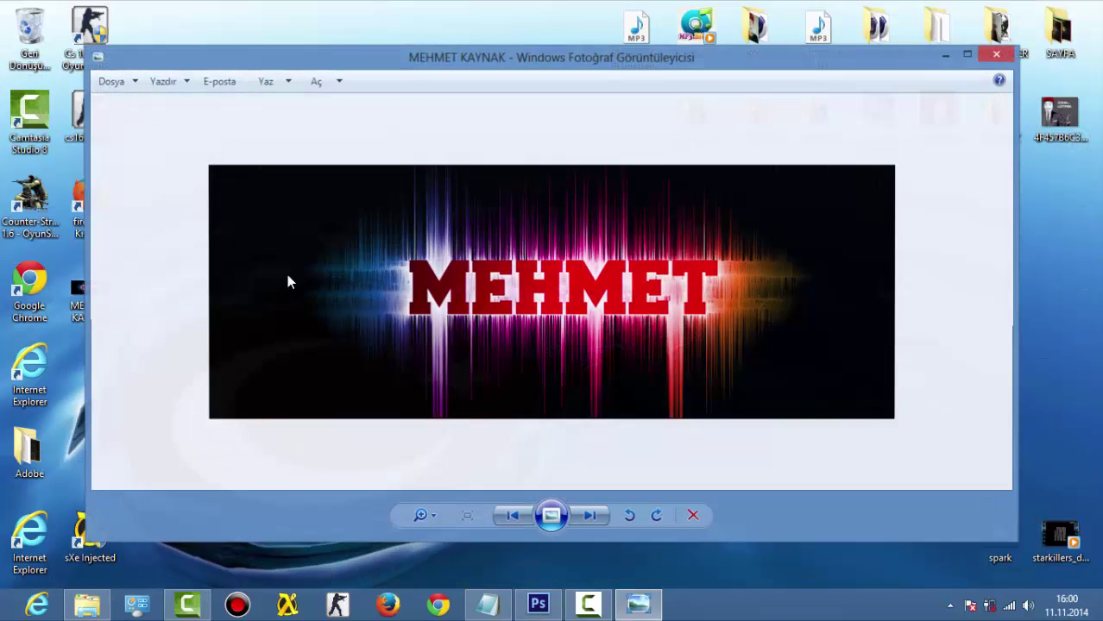